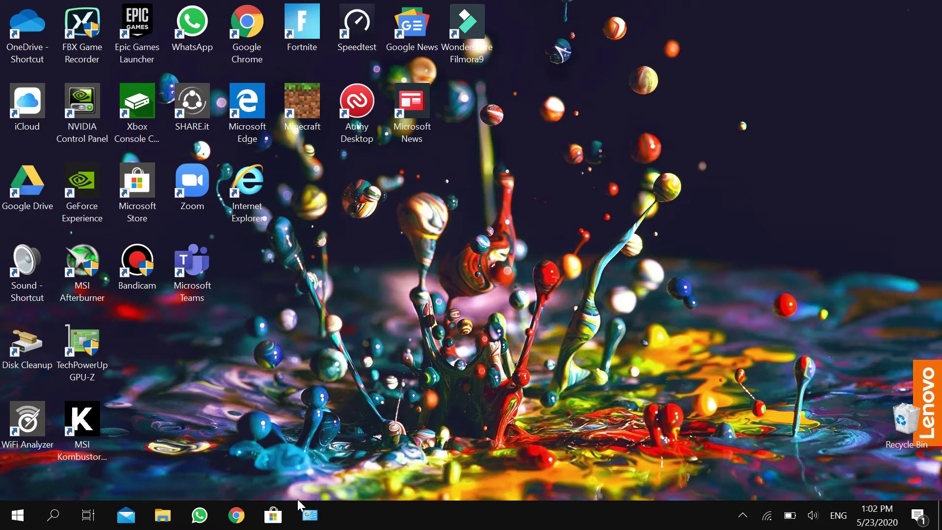
Step: Search Windows for "system" and open the System page of Control Panel
key("super")
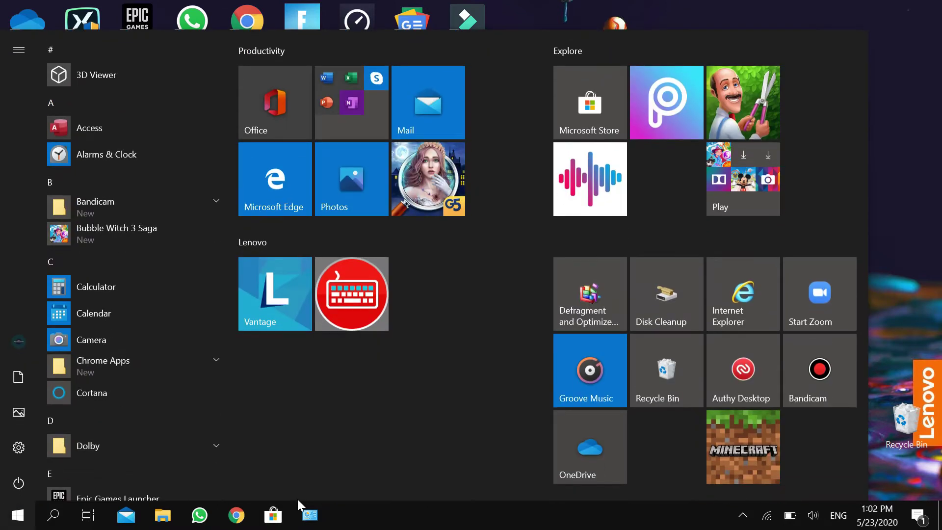
type("systrm")
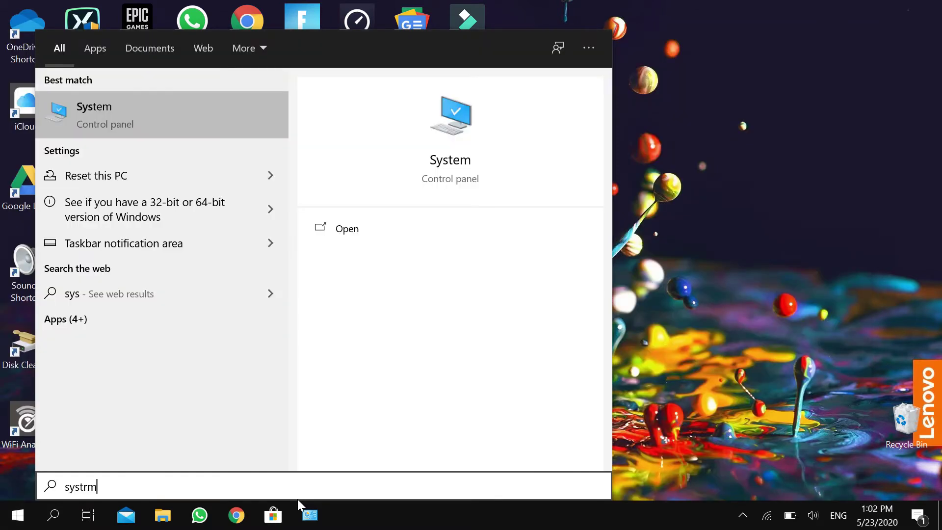
key("BackSpace")
type("em")
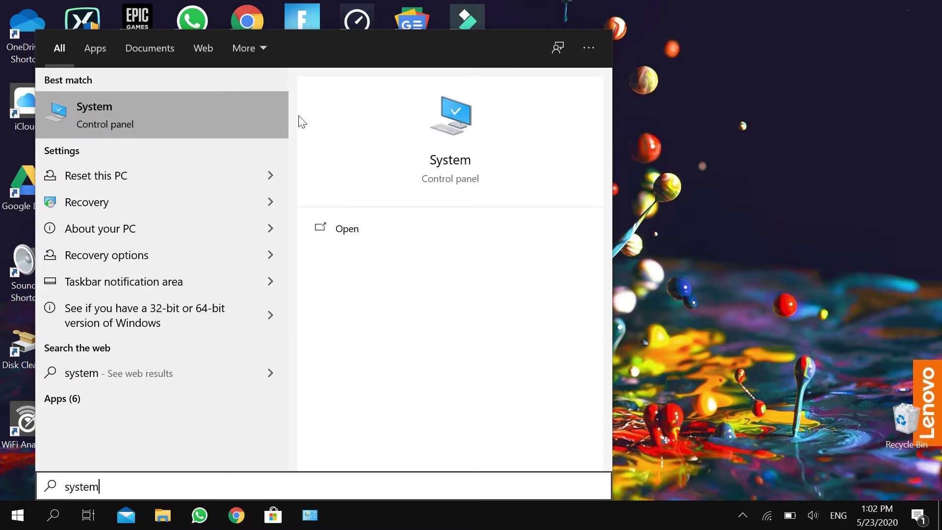
left_click(240, 113)
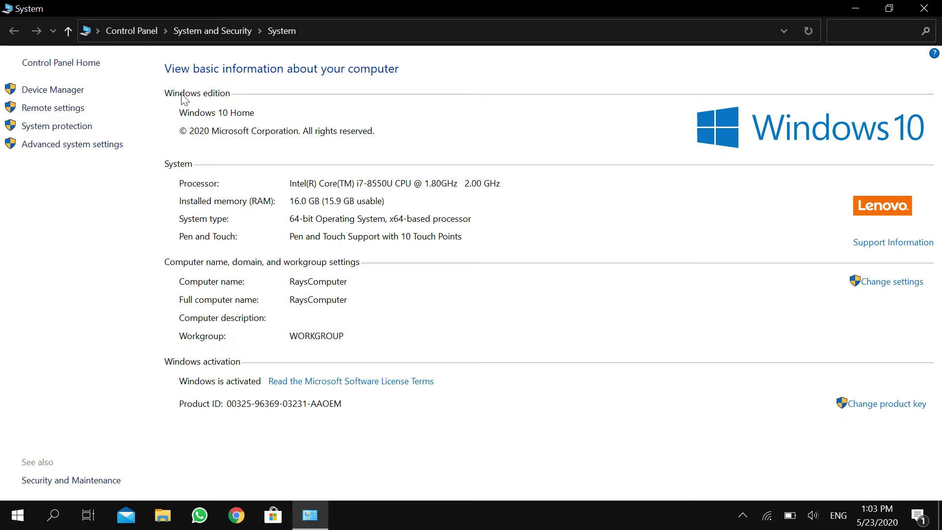
Step: In Power Options under System and Security, select the Ultimate Performance plan and collapse the additional plans
left_click(119, 28)
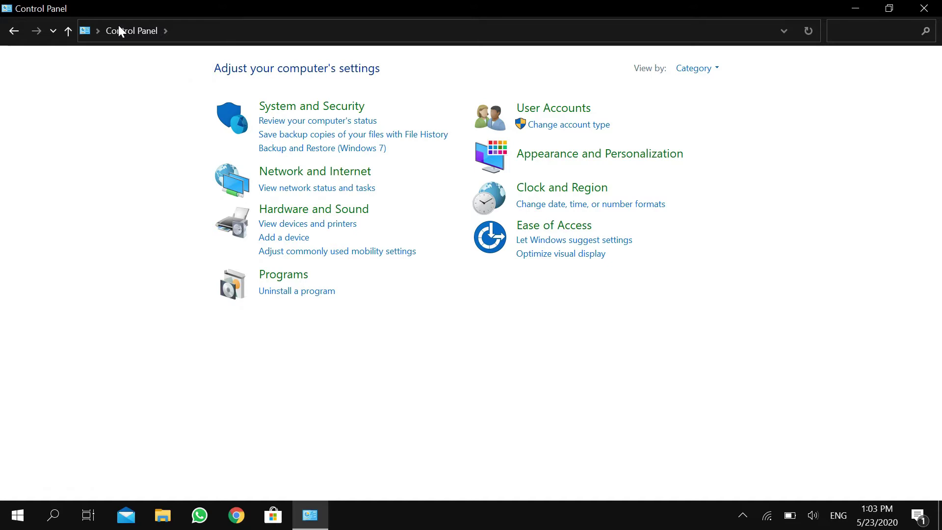
left_click(269, 106)
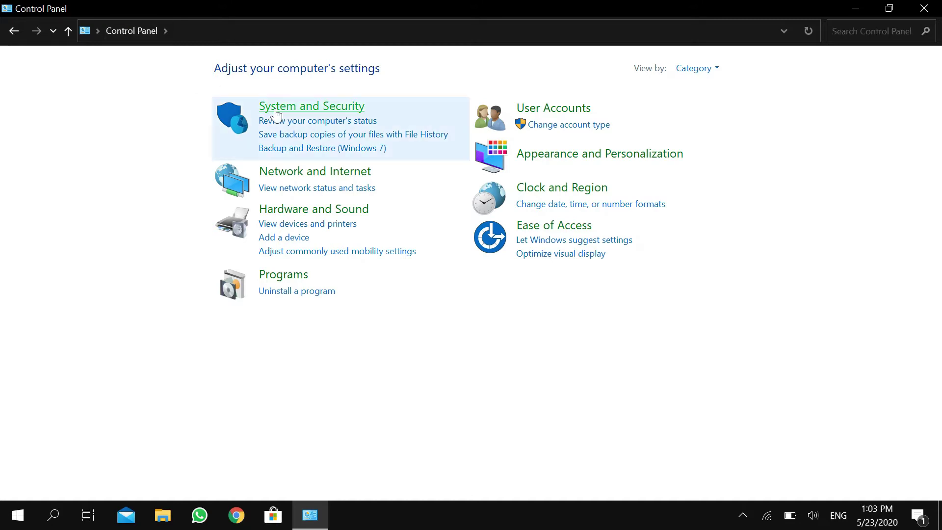
left_click(231, 203)
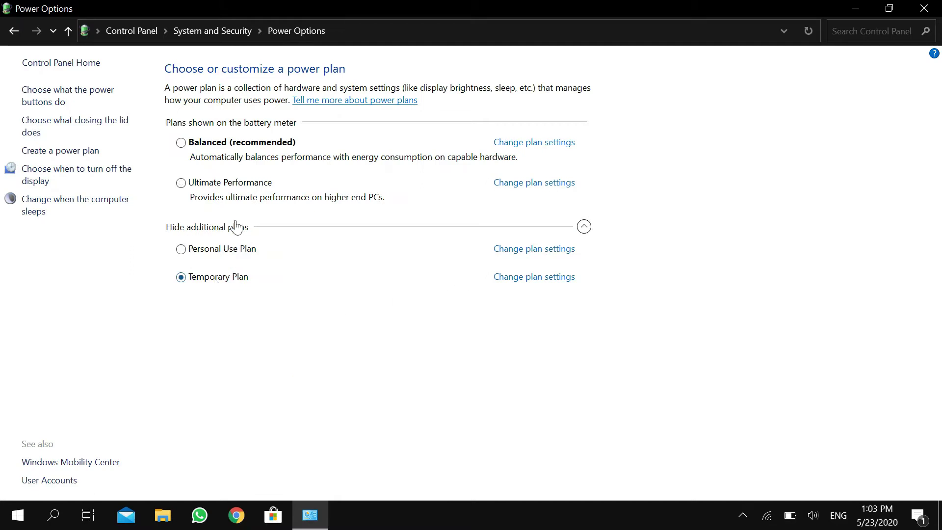
left_click(190, 185)
left_click(584, 228)
Step: Open the advanced power settings of the Ultimate Performance plan
left_click(509, 190)
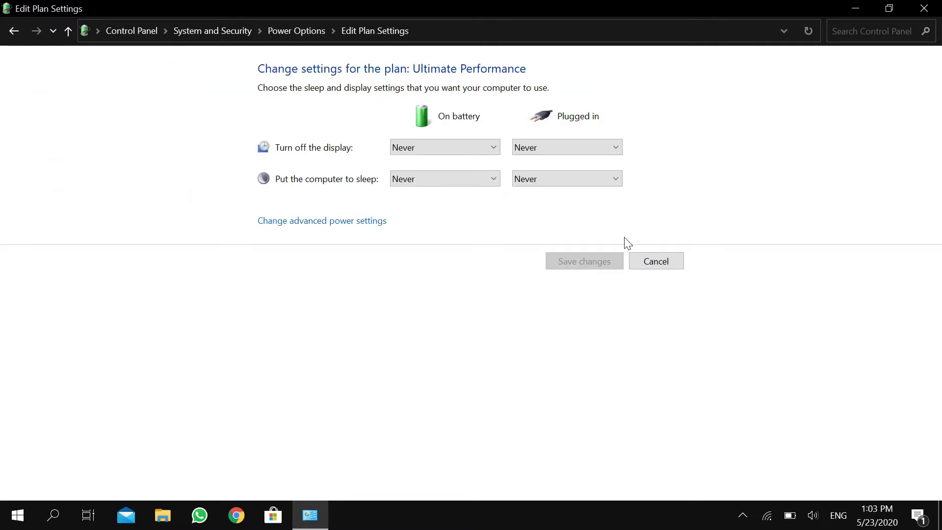
left_click(654, 261)
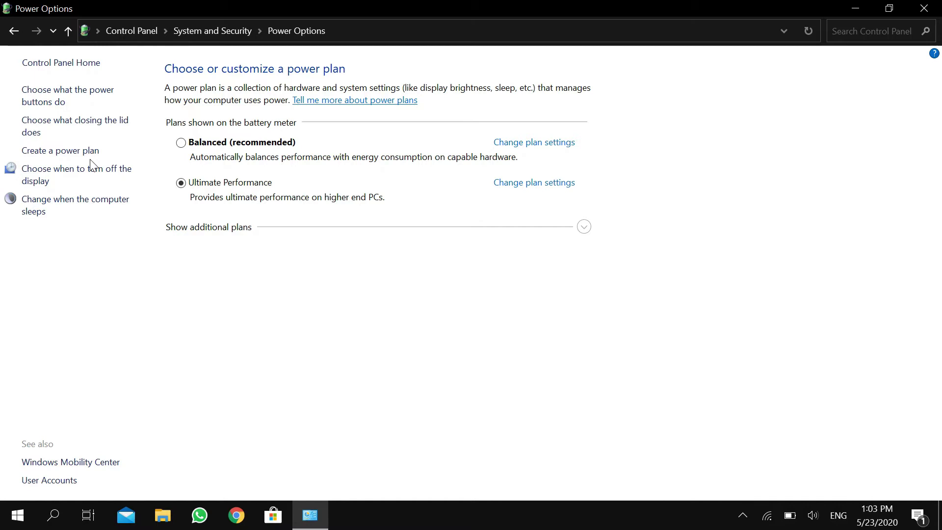
left_click(519, 185)
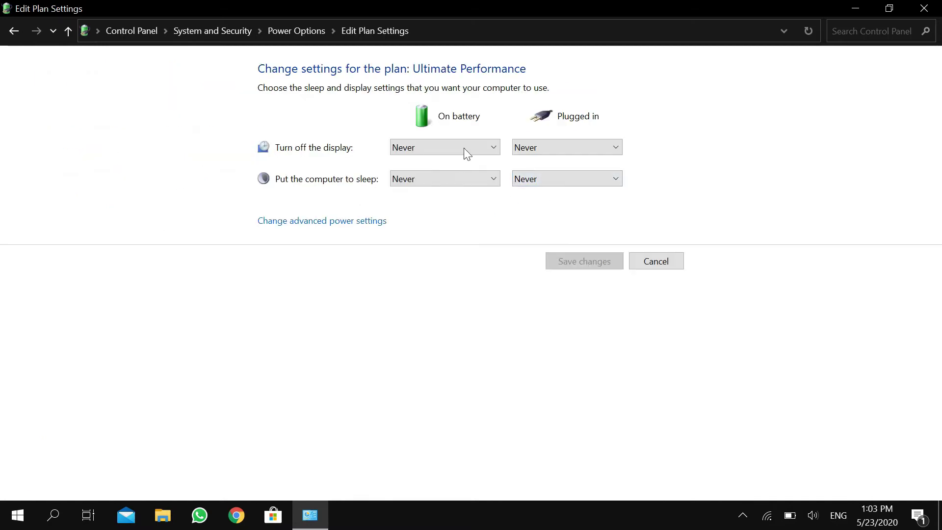
left_click(474, 148)
left_click(488, 152)
left_click(360, 221)
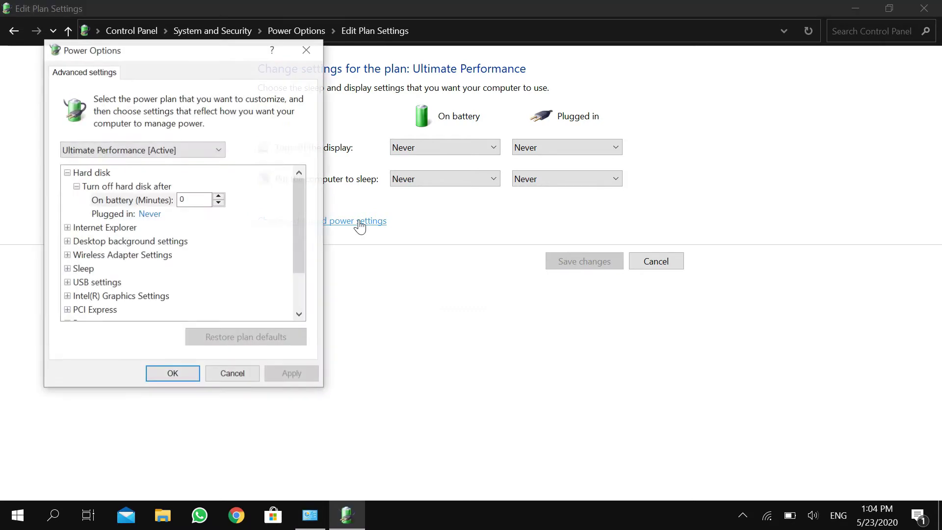
Step: Check the hard disk turn-off times for both battery and plugged-in use
left_click(67, 173)
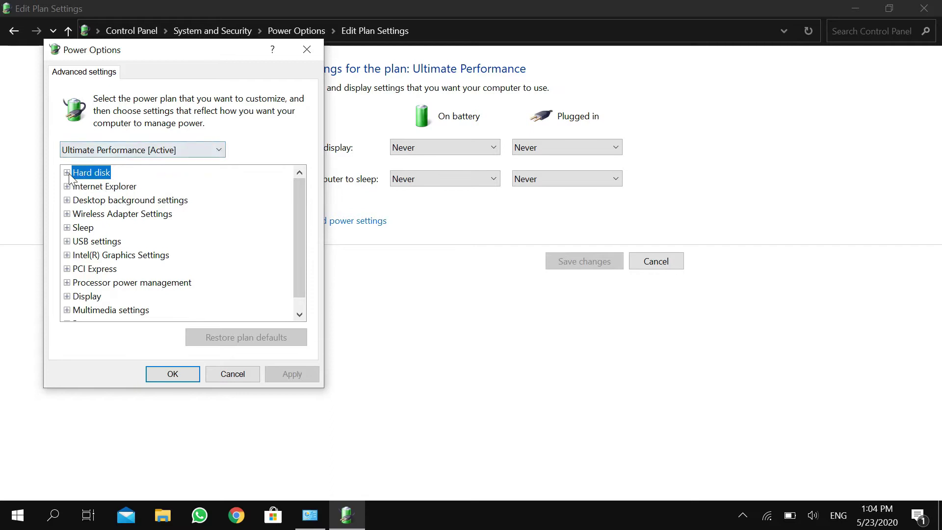
left_click(66, 173)
left_click(108, 190)
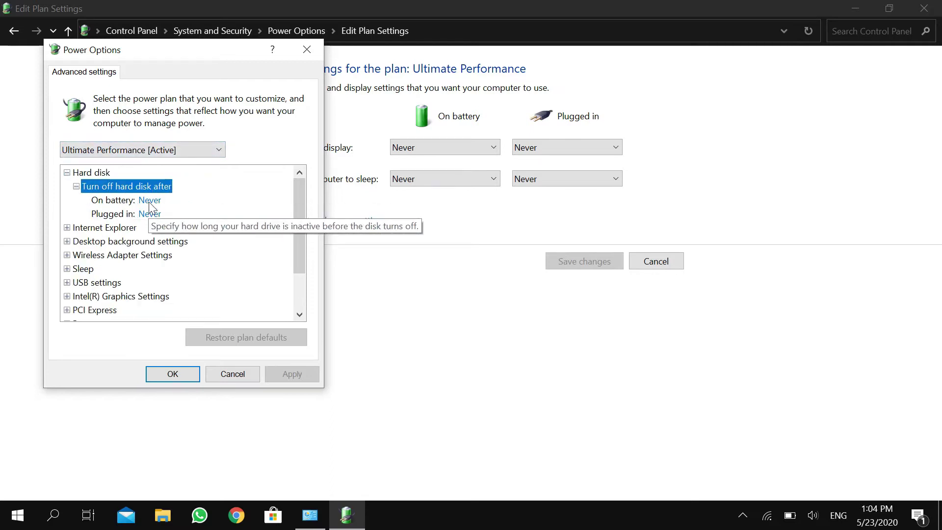
left_click(157, 201)
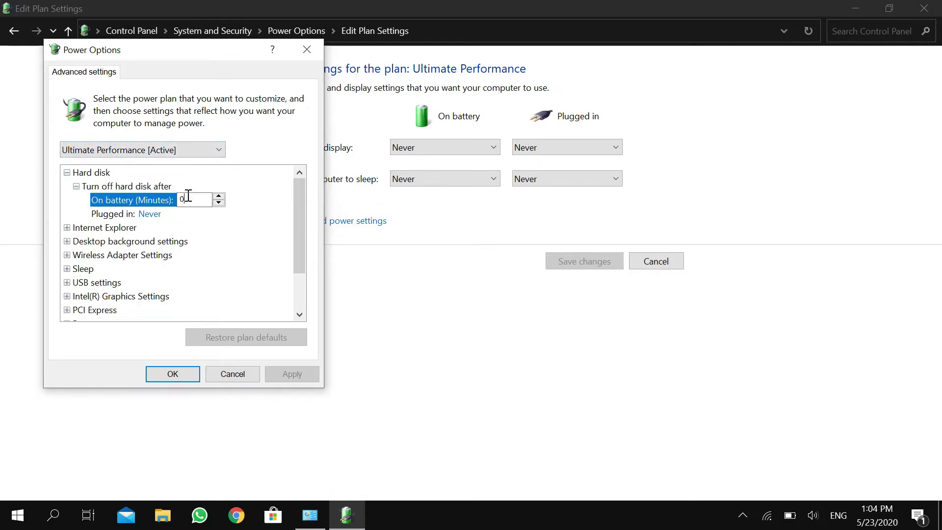
left_click(162, 216)
Step: Look into the Internet Explorer group and check the desktop background slide show settings
left_click(67, 228)
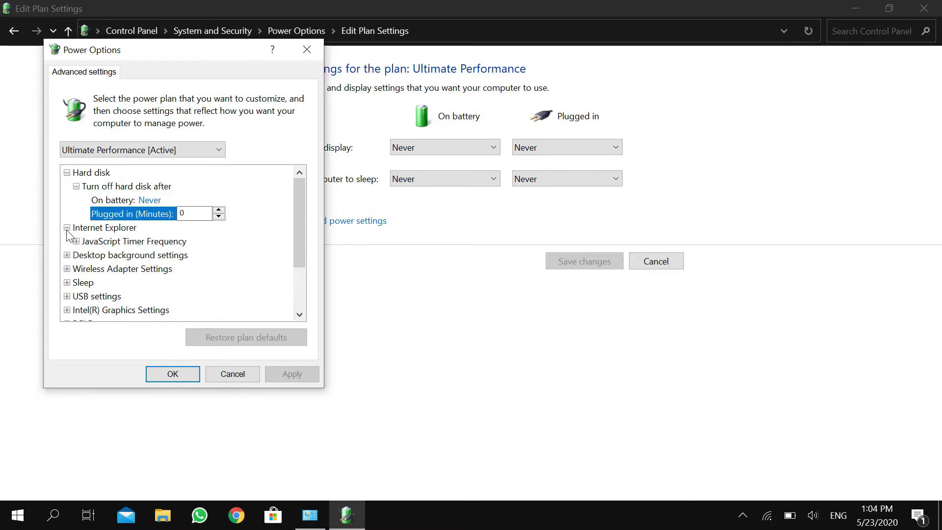
left_click(67, 229)
left_click(68, 241)
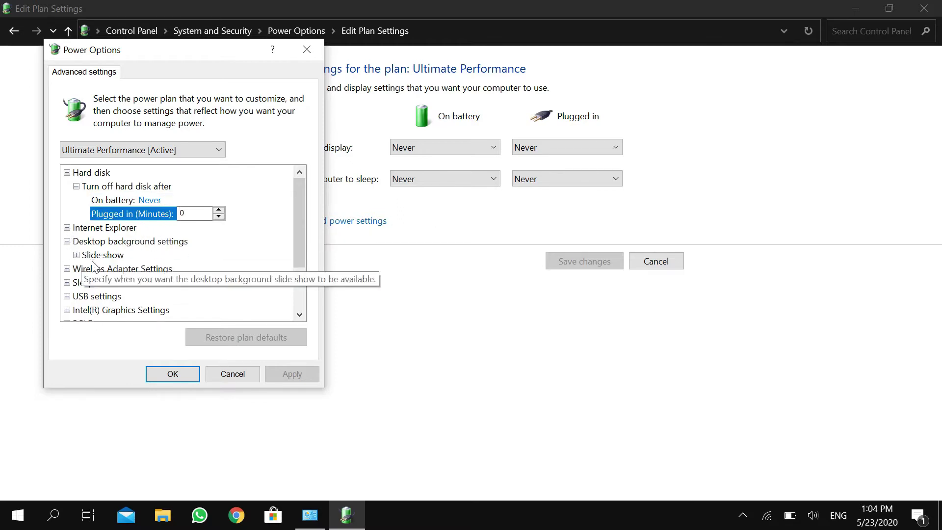
left_click(76, 256)
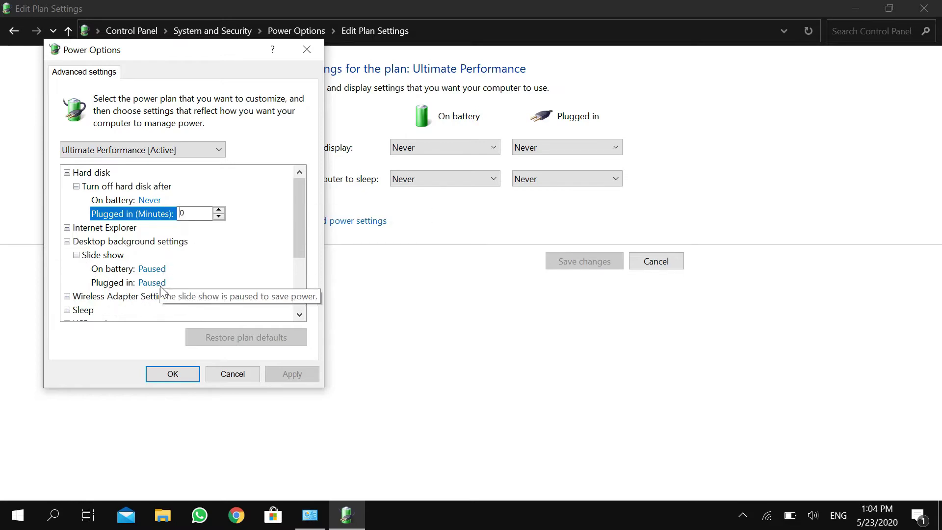
left_click(67, 242)
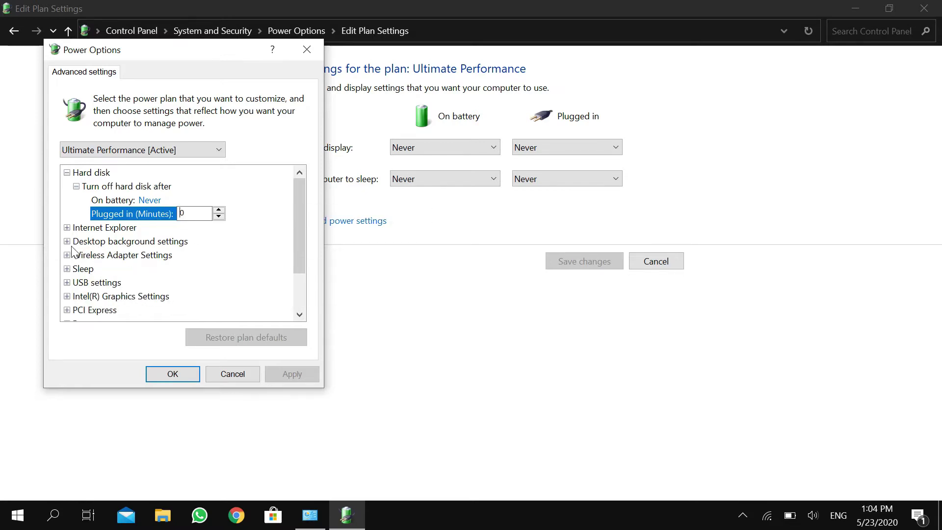
Step: Check the wireless adapter's power saving mode for battery and plugged-in use, then collapse its group
scroll(74, 270, "down", 2)
double_click(73, 204)
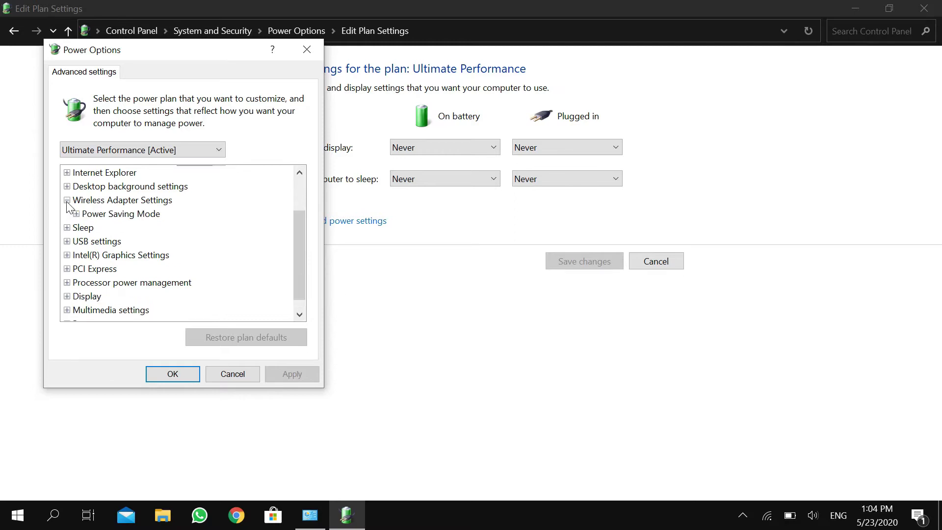
left_click(75, 213)
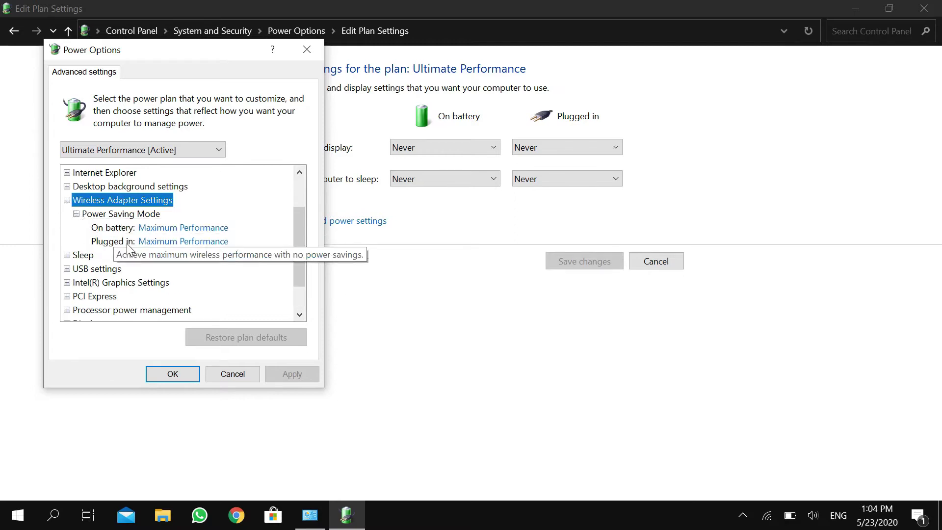
left_click(179, 232)
left_click(180, 237)
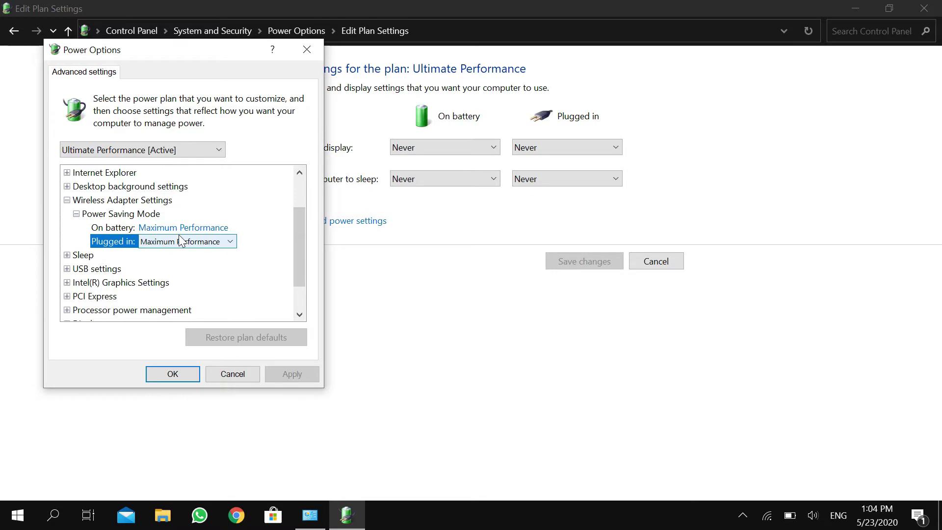
left_click(180, 237)
left_click(180, 237)
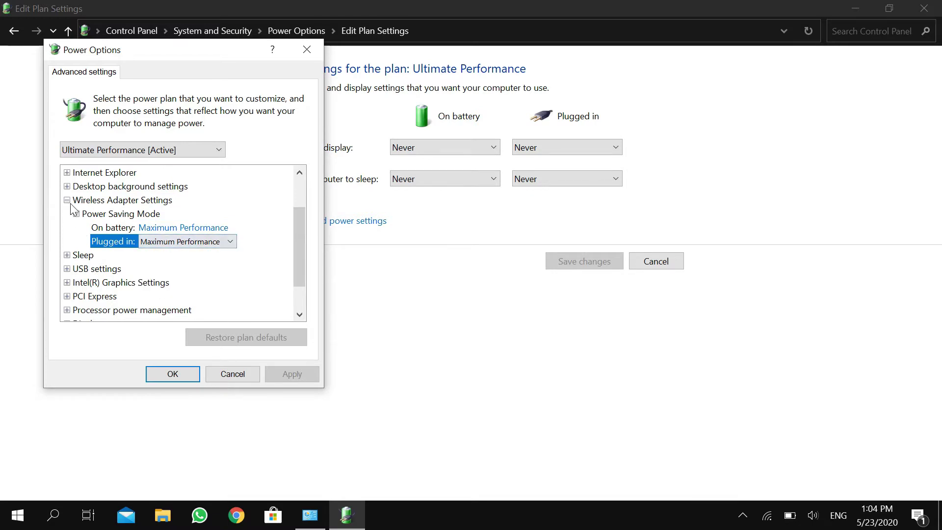
left_click(68, 202)
Step: Look through the Sleep options and check the Link State Power Management settings of PCI Express
left_click(68, 215)
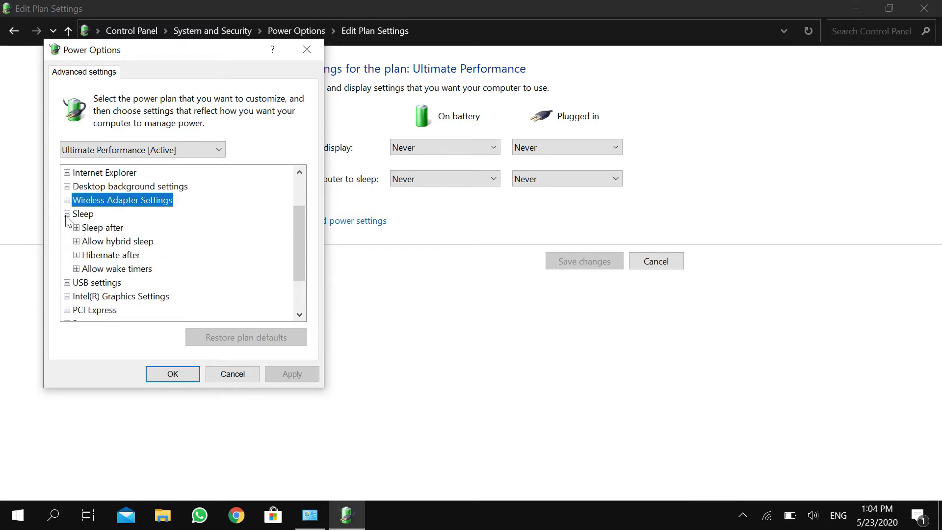
left_click(67, 215)
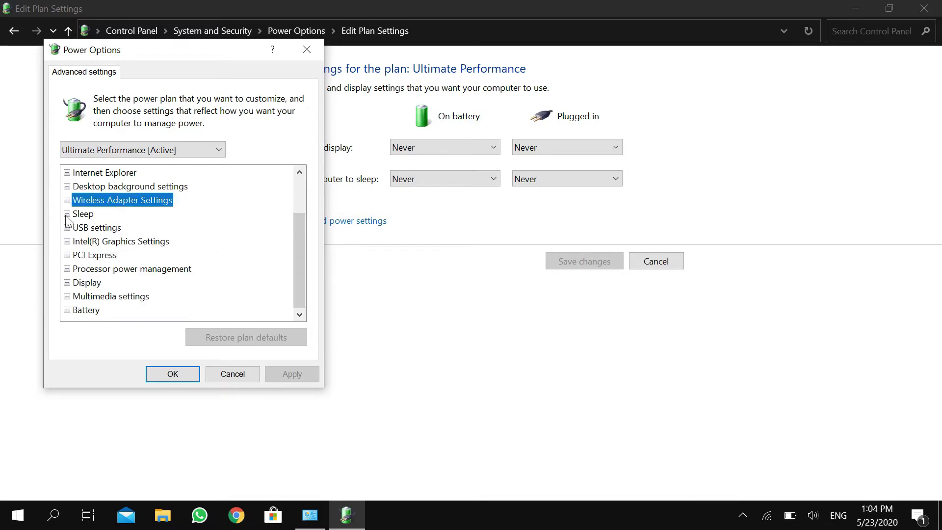
left_click(67, 255)
left_click(93, 267)
left_click(76, 268)
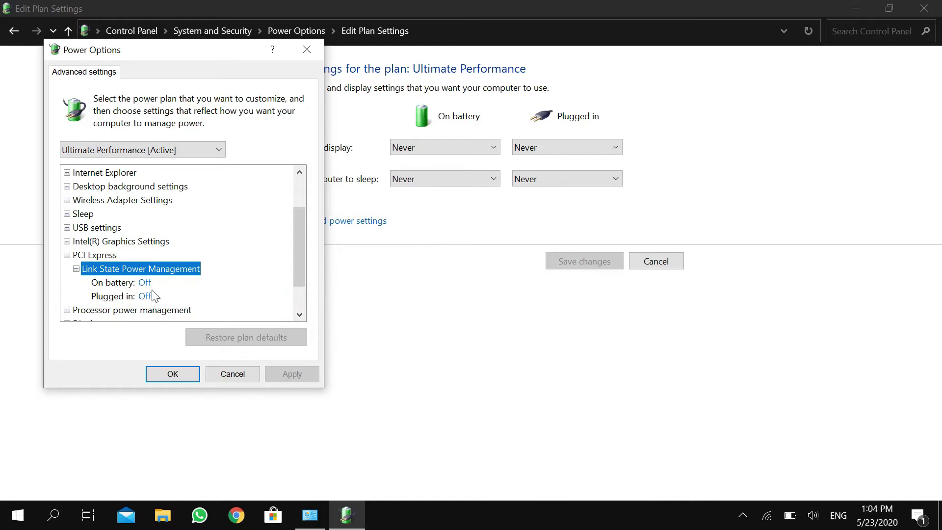
Step: Examine the minimum processor state, system cooling policy and maximum processor state under Processor power management
scroll(147, 295, "down", 1)
left_click(67, 269)
scroll(69, 273, "down", 1)
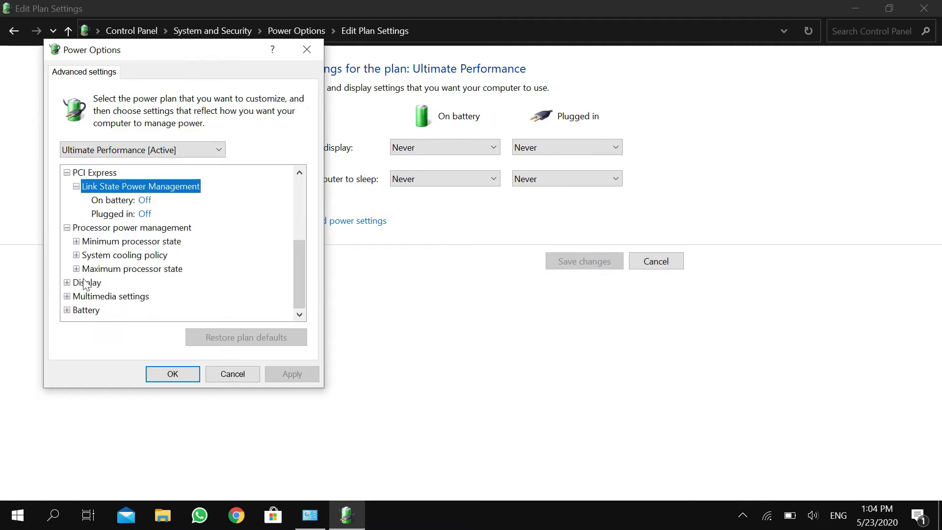
left_click(76, 241)
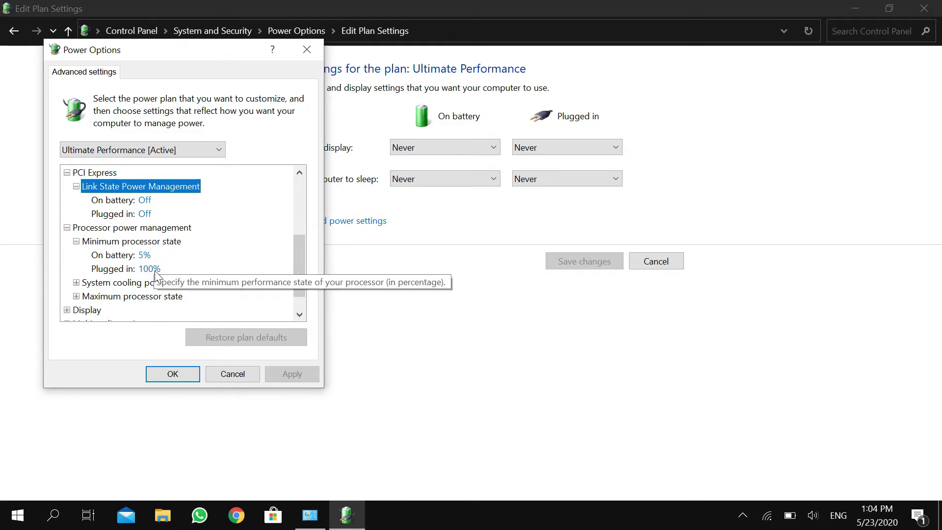
scroll(156, 276, "down", 1)
left_click(77, 254)
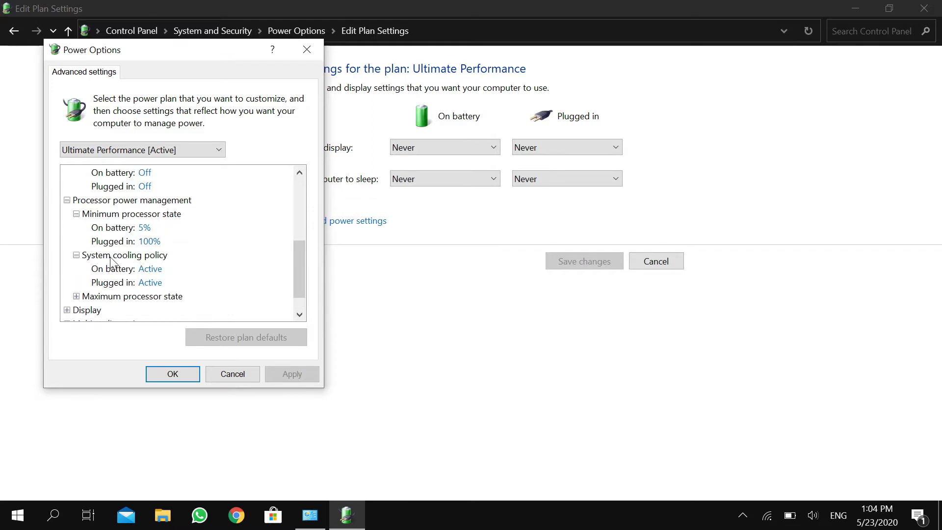
scroll(144, 268, "down", 1)
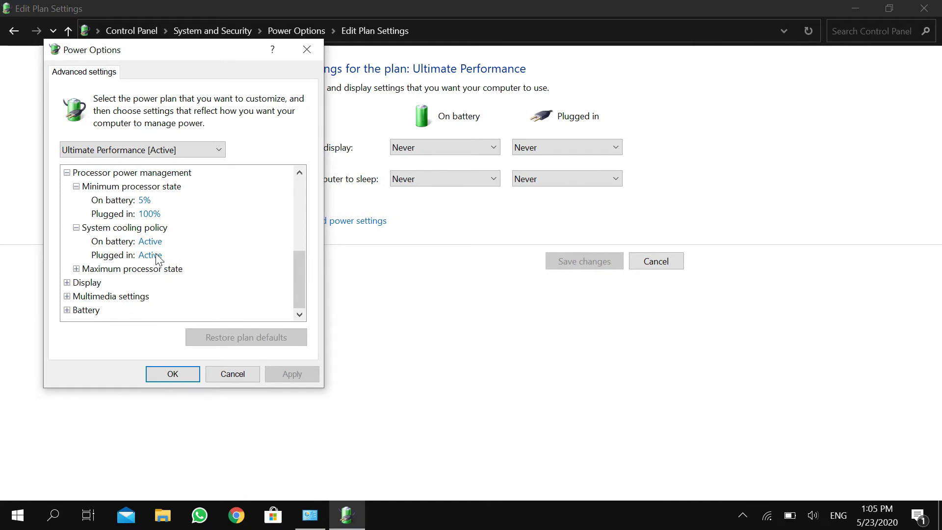
left_click(77, 269)
scroll(89, 278, "down", 1)
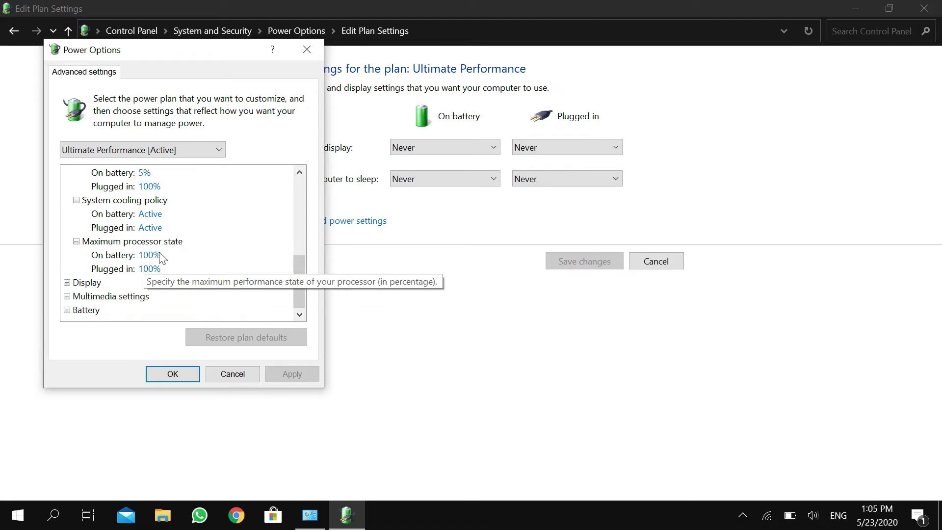
Step: Expand the Display, Multimedia settings and Battery groups to view their options
left_click(67, 283)
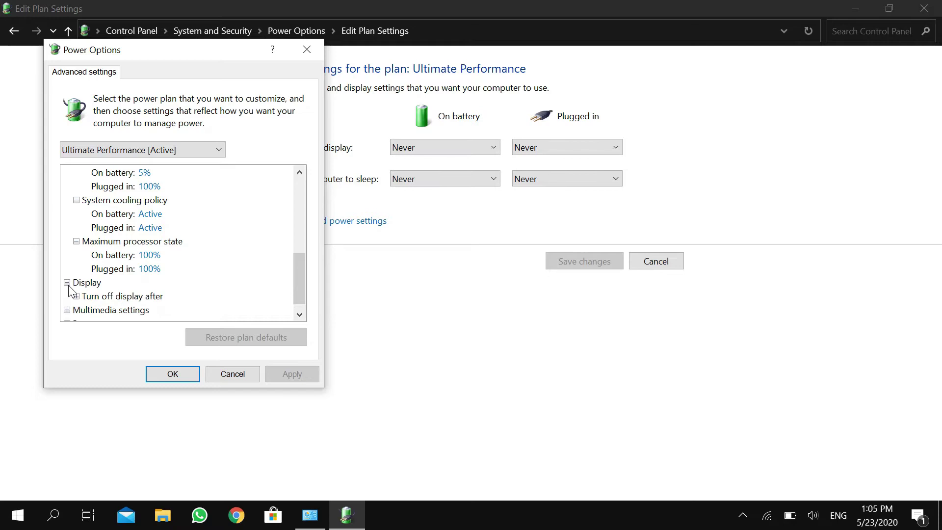
scroll(69, 297, "down", 1)
left_click(67, 297)
left_click(68, 310)
scroll(155, 308, "up", 10)
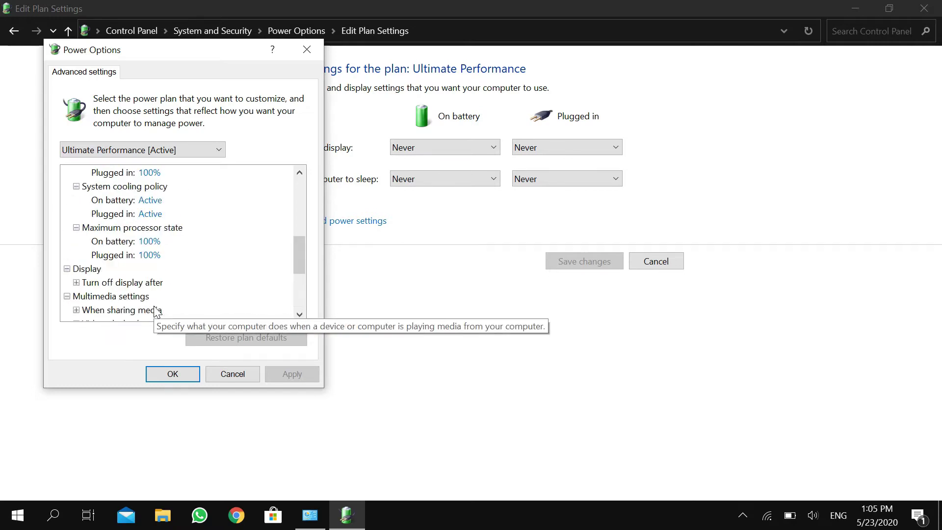
Step: Collapse the expanded Hard disk, PCI Express, Processor power management, Display and Multimedia settings groups
left_click(67, 172)
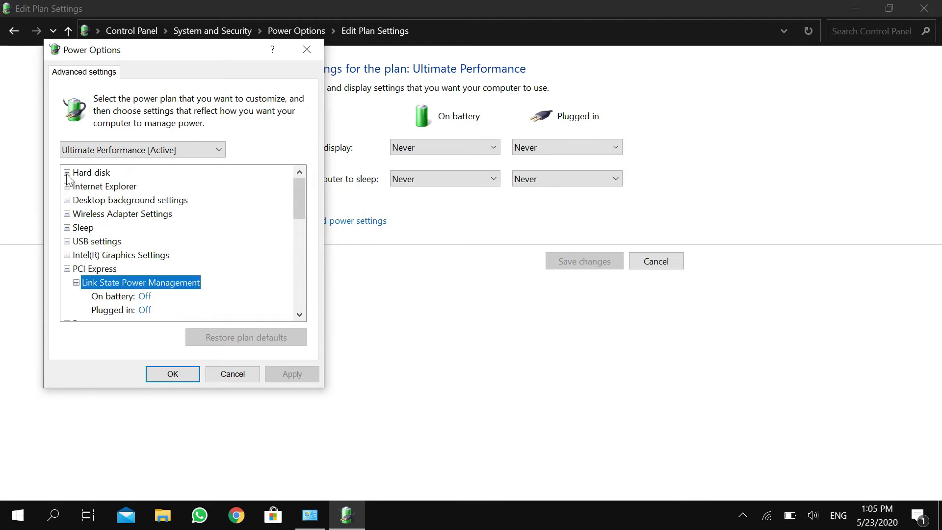
left_click(67, 269)
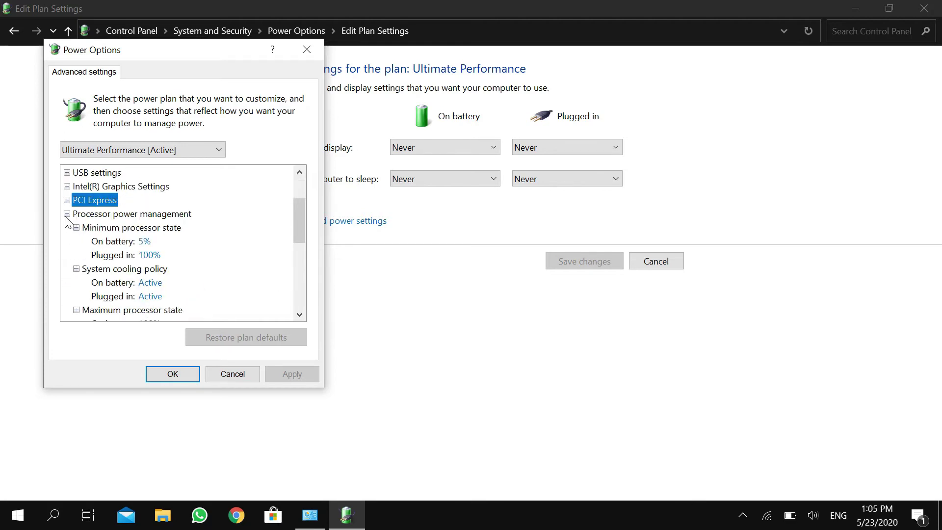
left_click(67, 255)
left_click(67, 227)
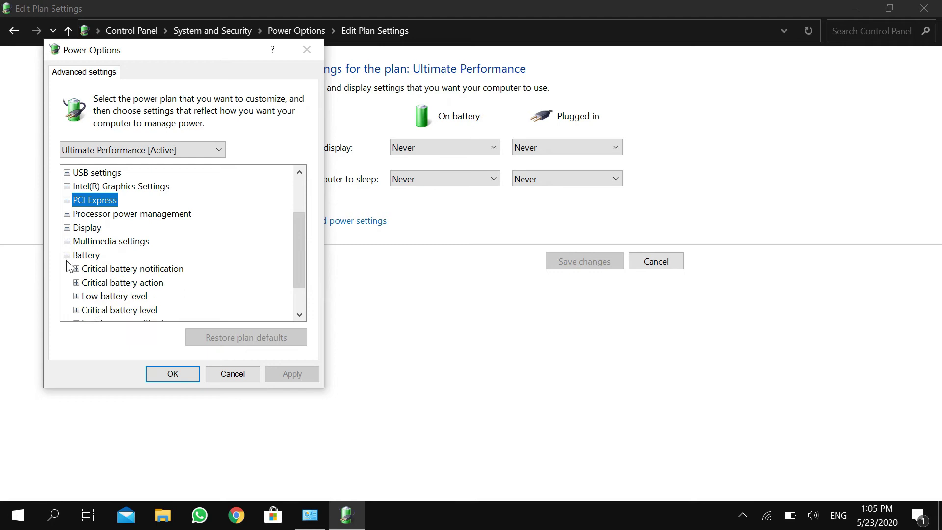
Step: Collapse the Battery group, close the advanced power settings and leave the Ultimate Performance plan's settings without further changes
left_click(66, 255)
scroll(106, 316, "up", 1)
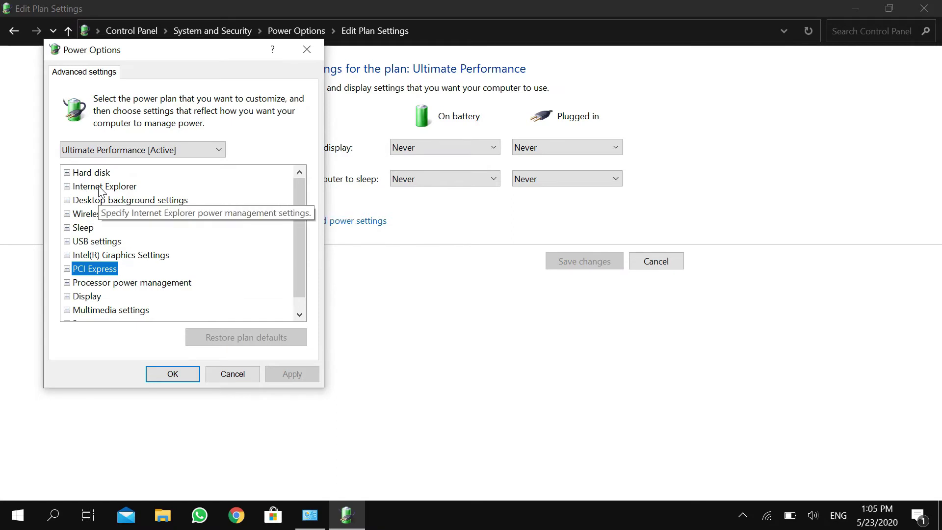
scroll(89, 236, "down", 1)
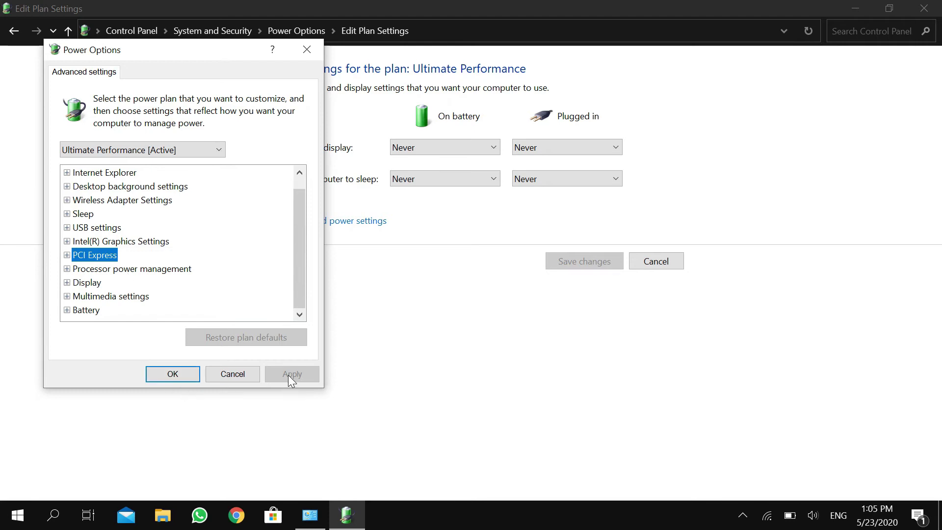
left_click(179, 376)
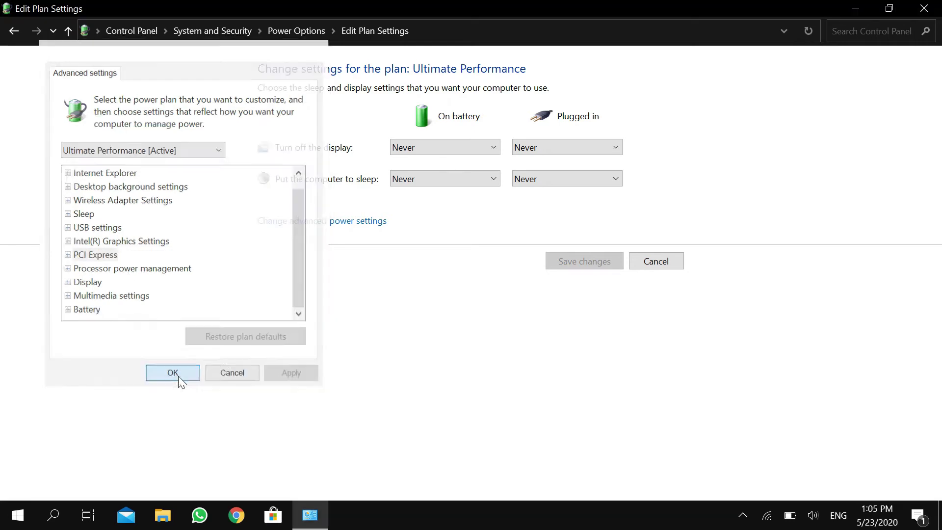
left_click(658, 262)
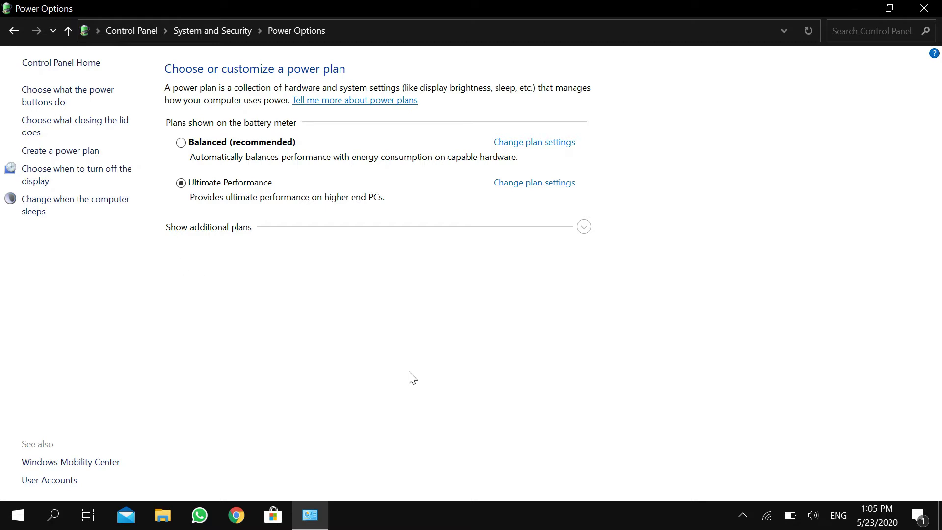
Step: Check the CPU performance graph in Task Manager, and close both Task Manager and Power Options
mouse_move(790, 524)
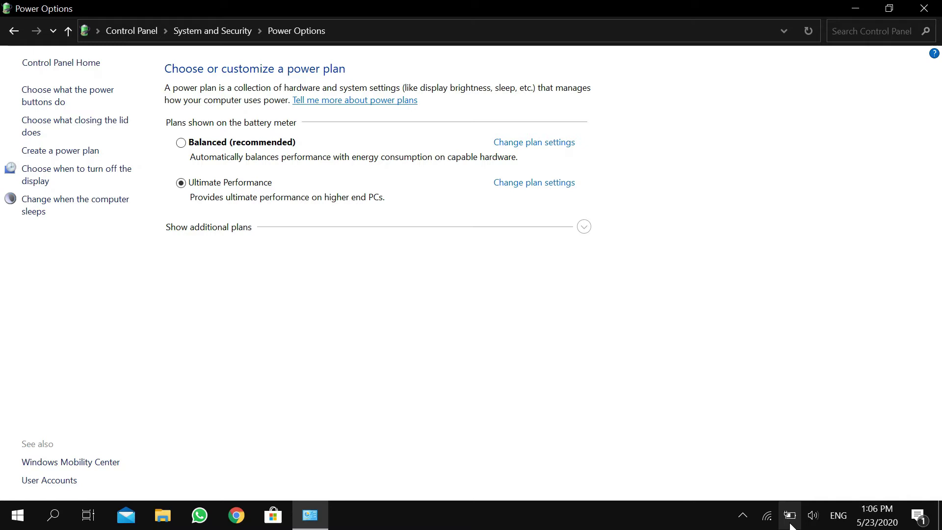
key("ctrl+shift+Escape")
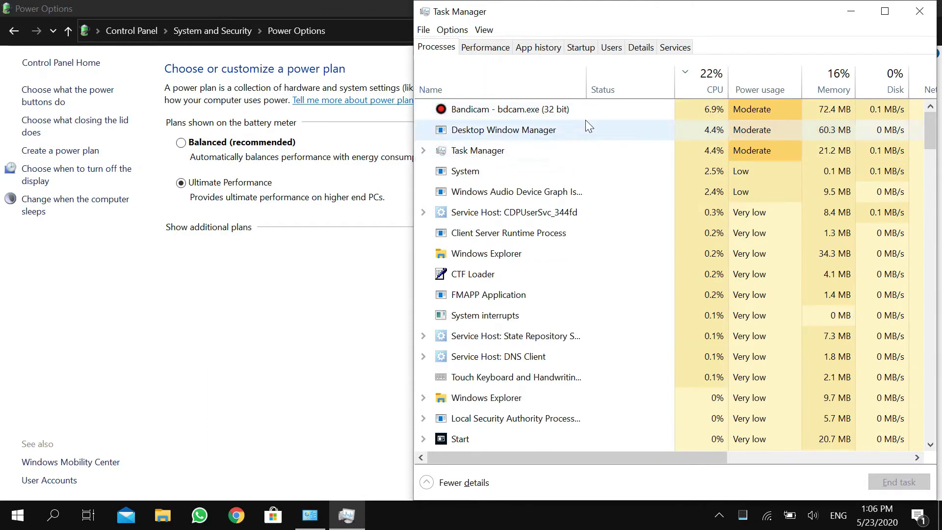
left_click(485, 47)
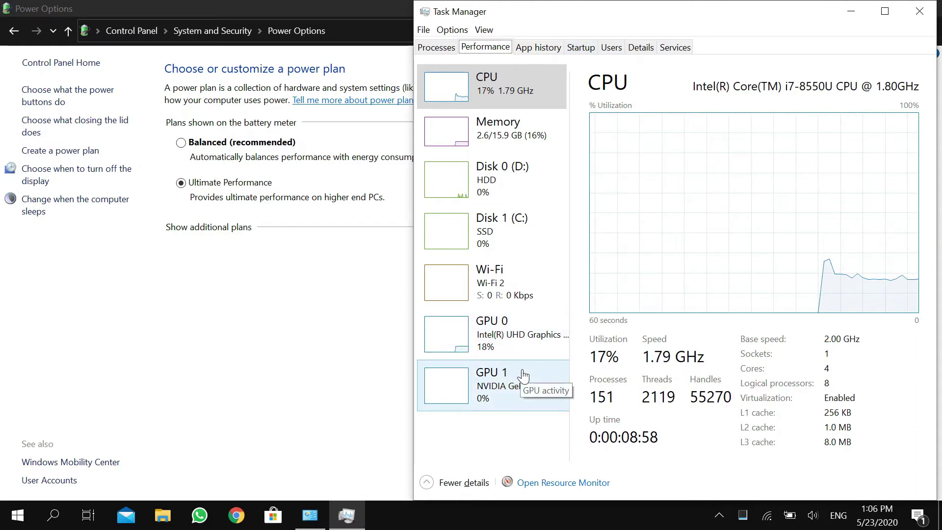
left_click(920, 11)
left_click(924, 9)
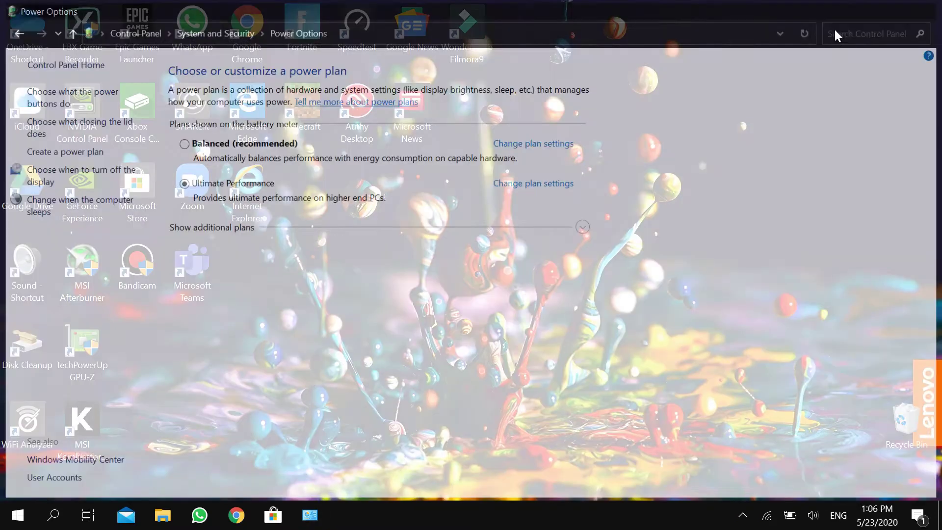
left_click_drag(402, 293, 9, 16)
left_click(422, 305)
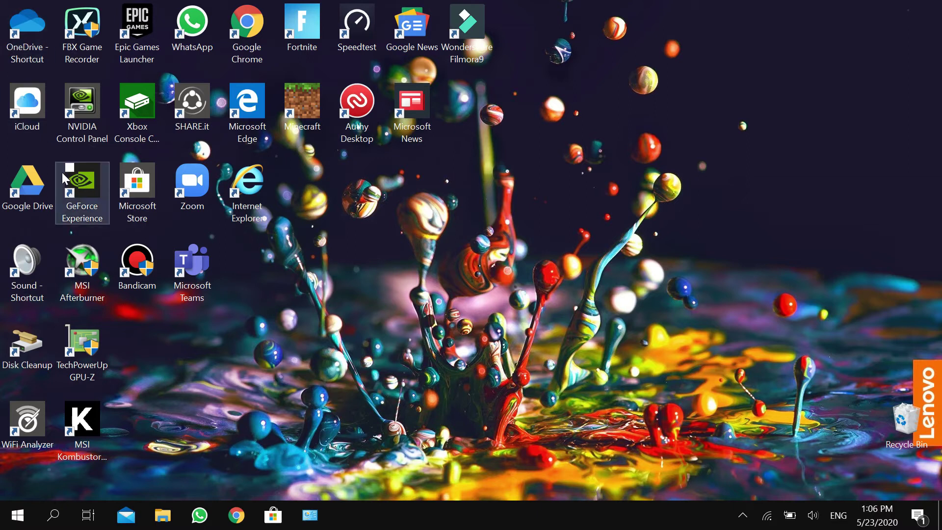
left_click(71, 193)
left_click(81, 110, "ctrl")
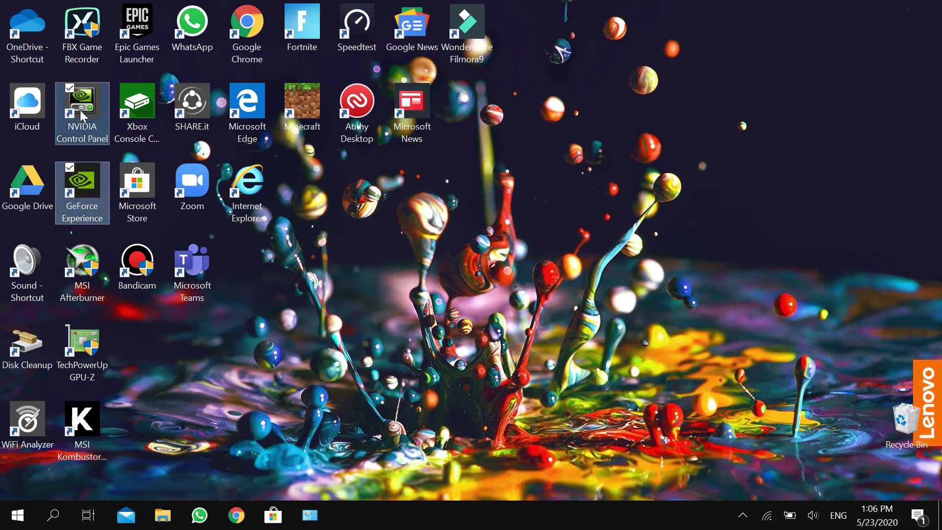
left_click(418, 236)
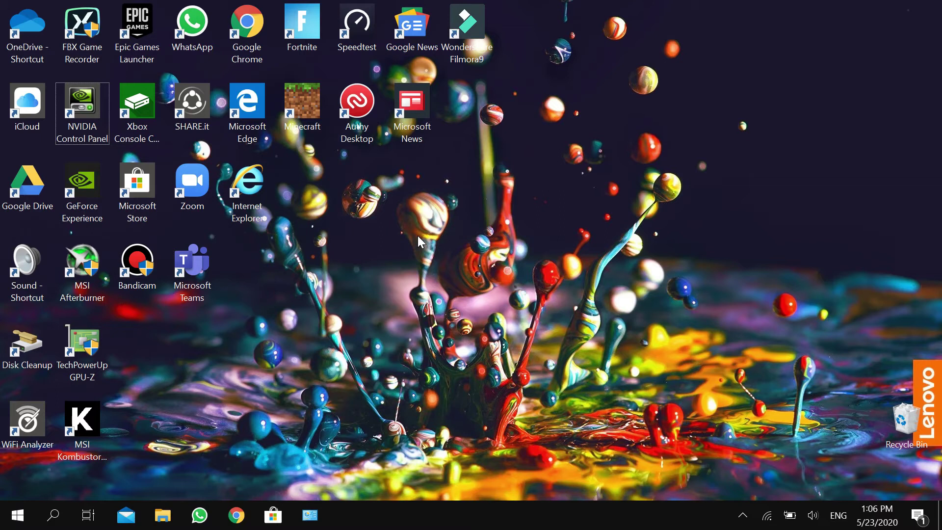
left_click_drag(388, 288, 41, 46)
left_click(313, 214)
Step: Launch GeForce Experience, view its general settings, check for graphics driver updates and close it
double_click(87, 199)
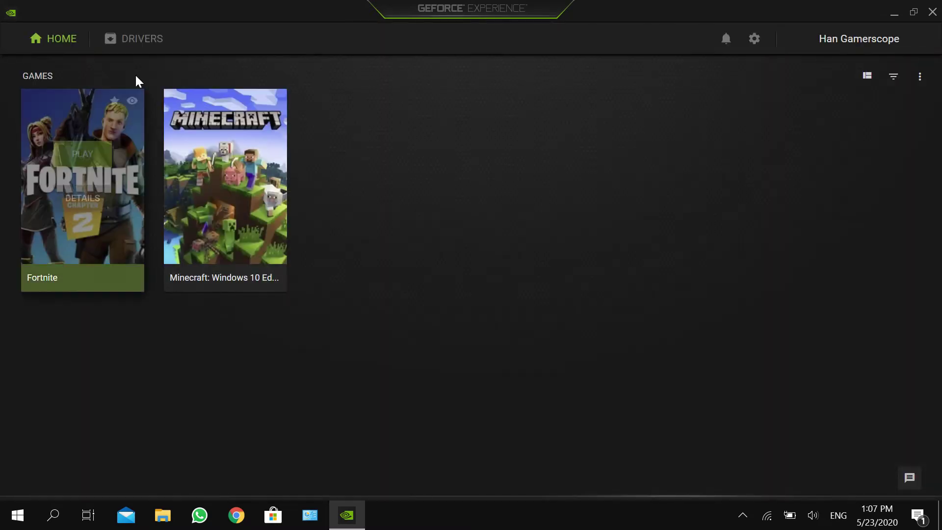
left_click(752, 46)
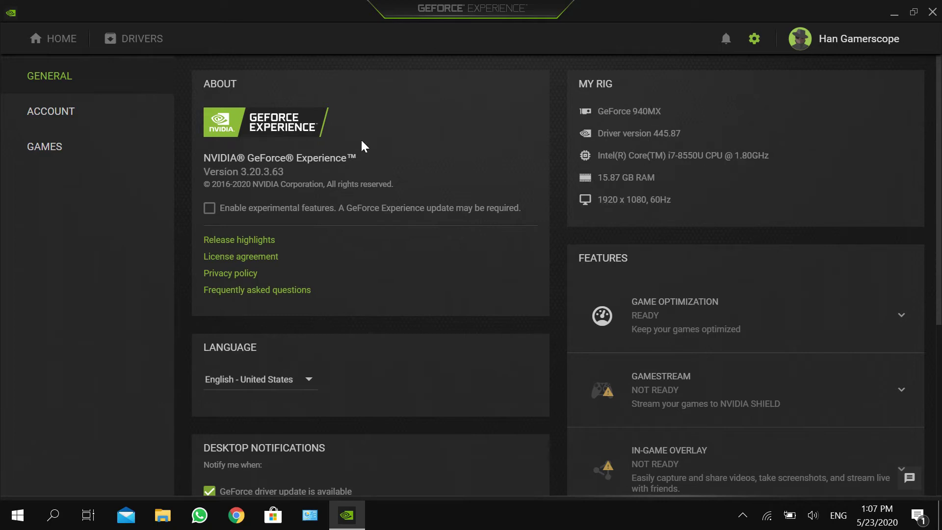
left_click(164, 44)
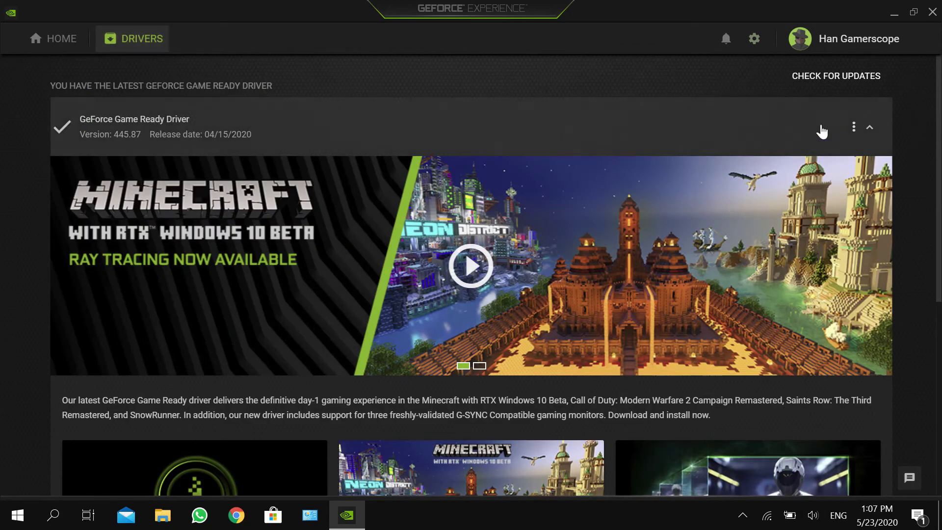
left_click(836, 76)
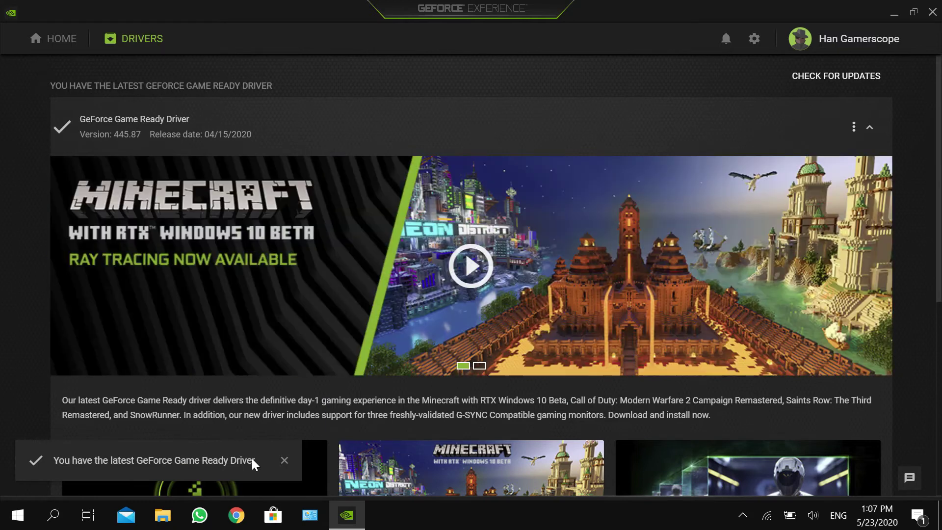
left_click(934, 14)
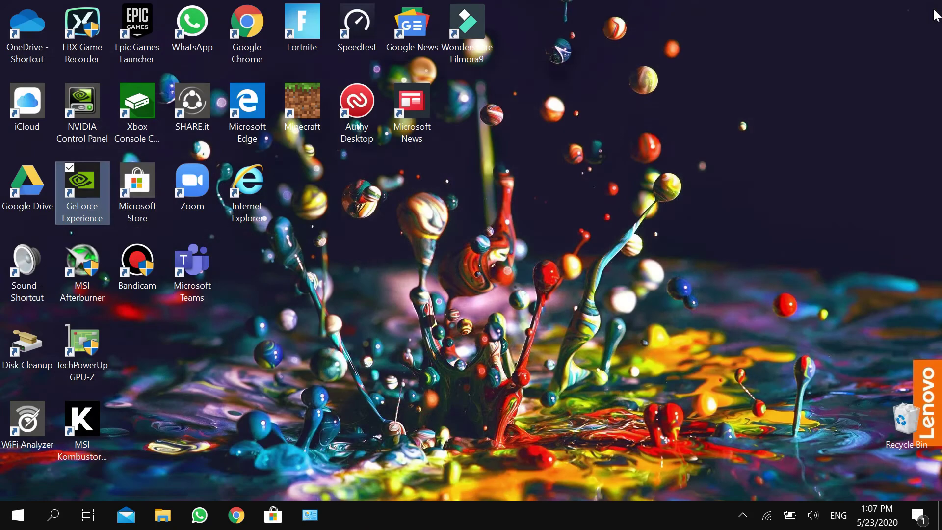
left_click(687, 192)
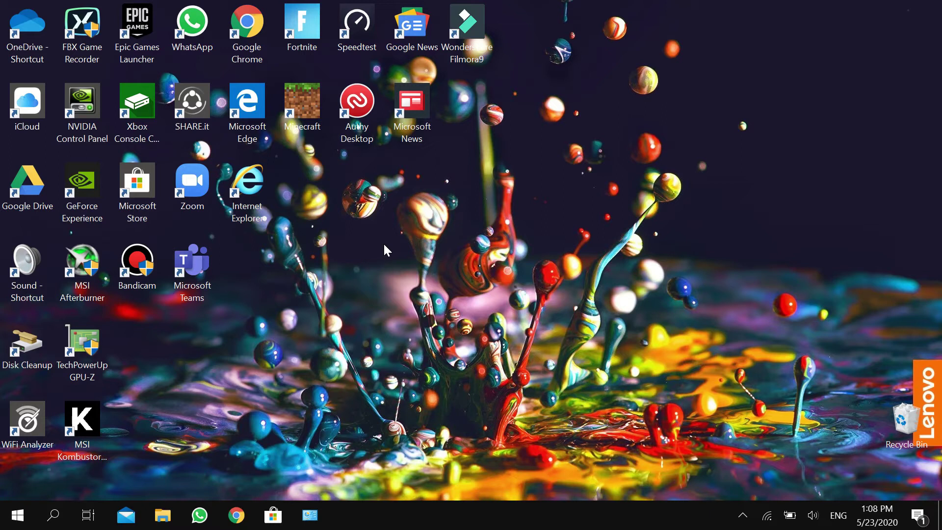
Step: View the Recovery options under Update & Security in Windows Settings, and close Settings
key("alt")
key("super+i")
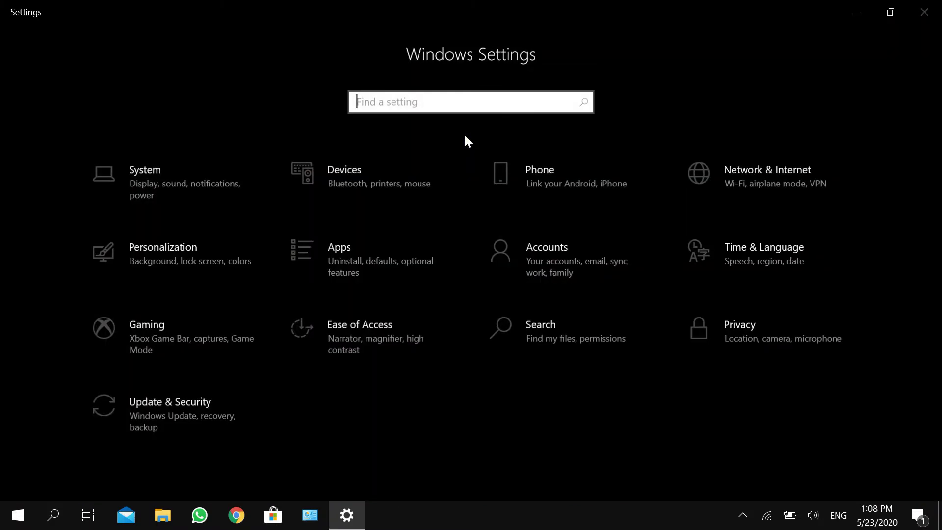
left_click(17, 515)
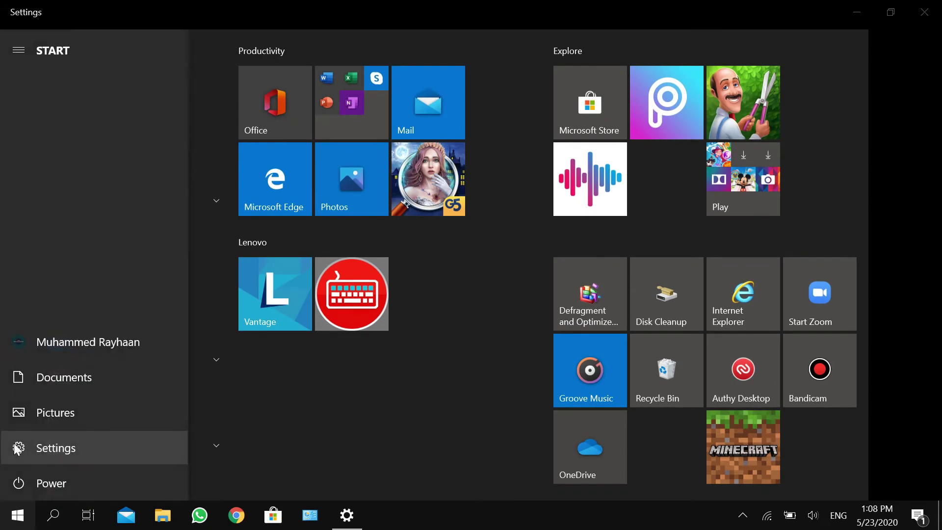
left_click(901, 290)
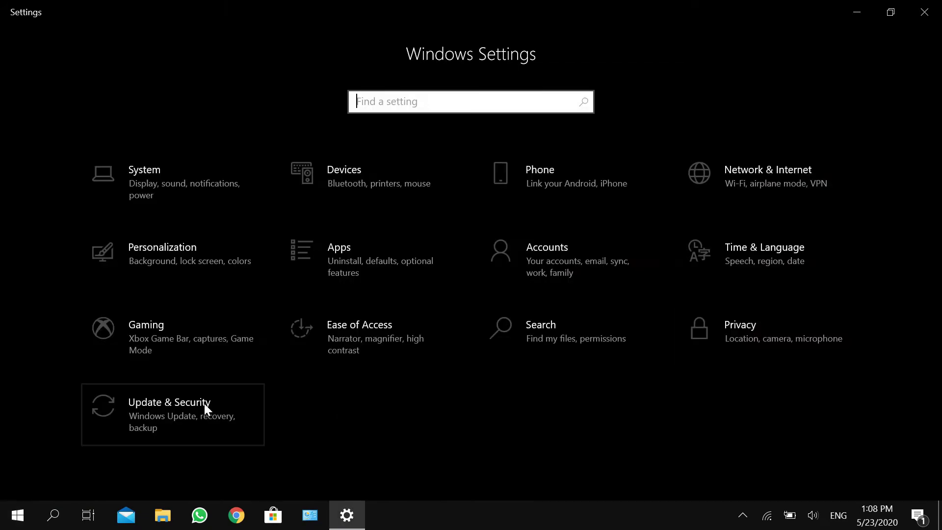
left_click(196, 405)
left_click(157, 343)
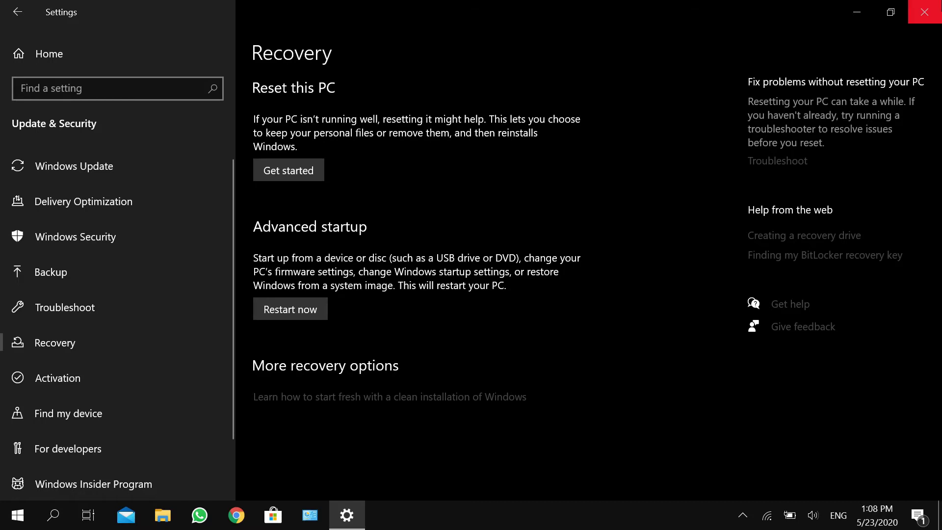
left_click(925, 12)
left_click_drag(561, 336, 10, 10)
left_click(375, 283)
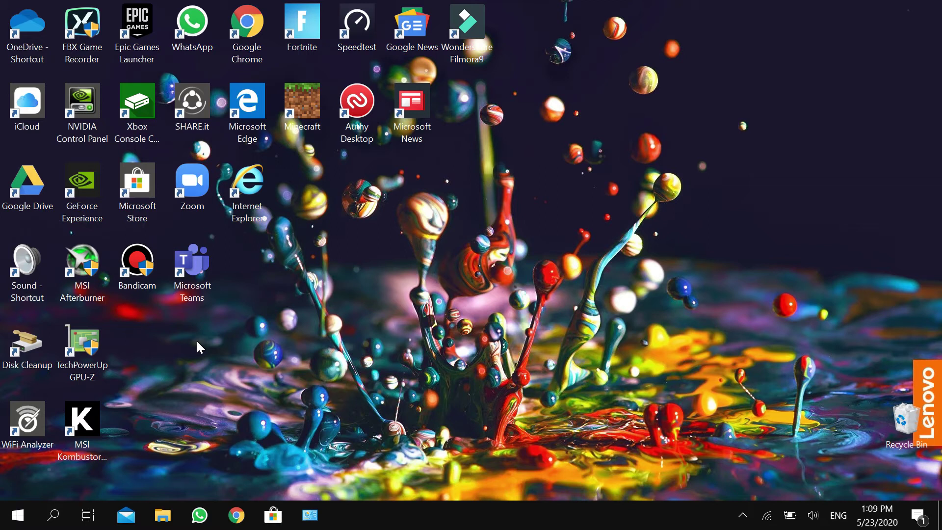
Step: Open Google Chrome and display its browsing history
left_click(237, 515)
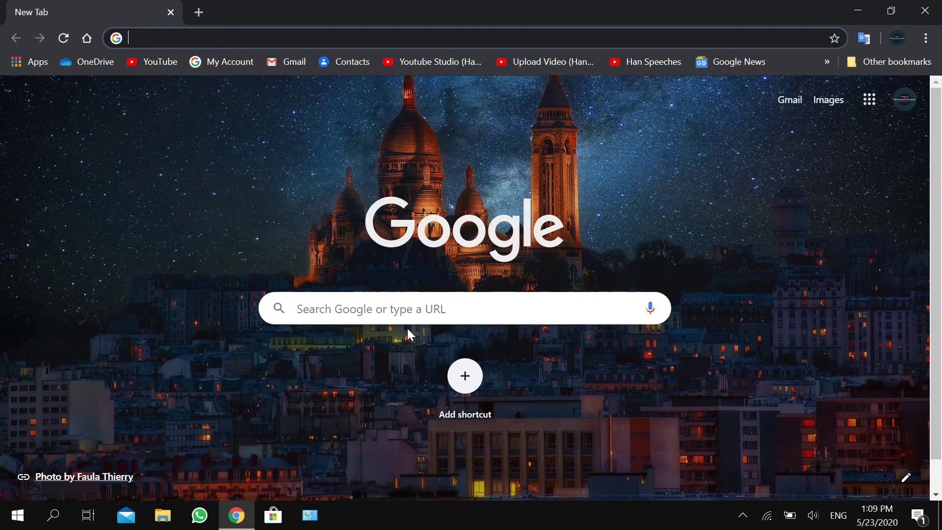
key("ctrl+t")
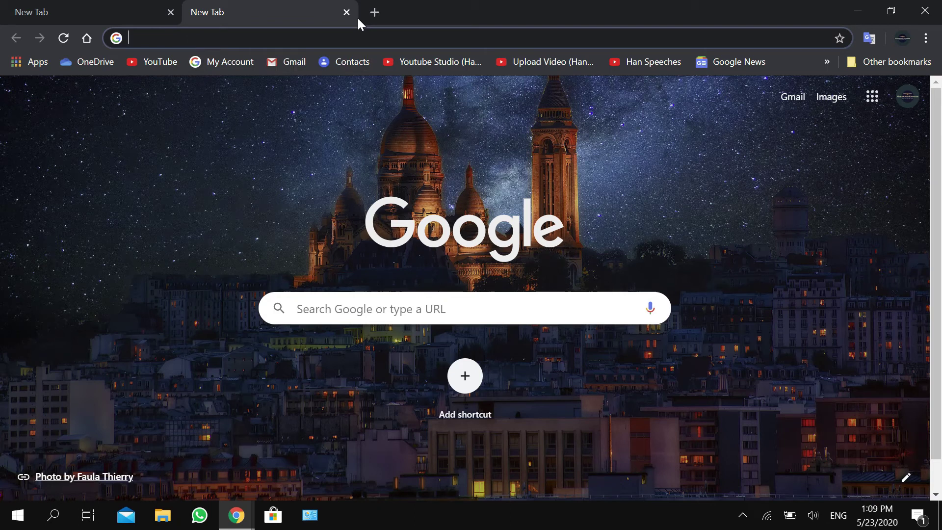
left_click(349, 13)
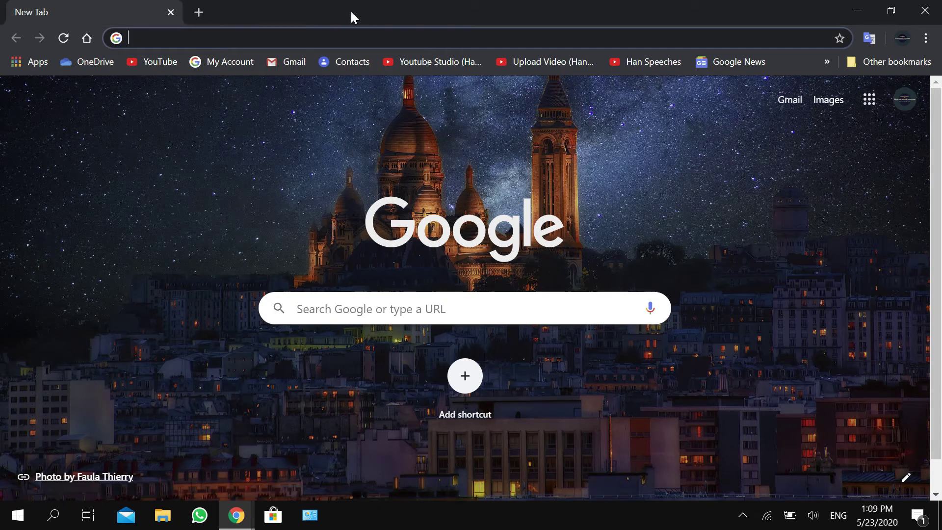
key("ctrl+h")
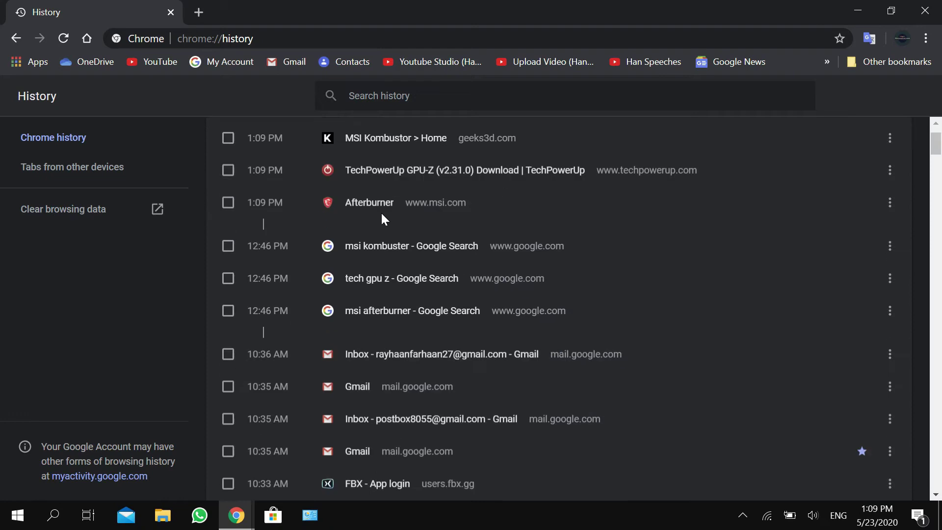
Step: Open the MSI Kombustor, TechPowerUp GPU-Z and Afterburner history entries in separate tabs, and close the History tab
middle_click(392, 205)
middle_click(395, 239)
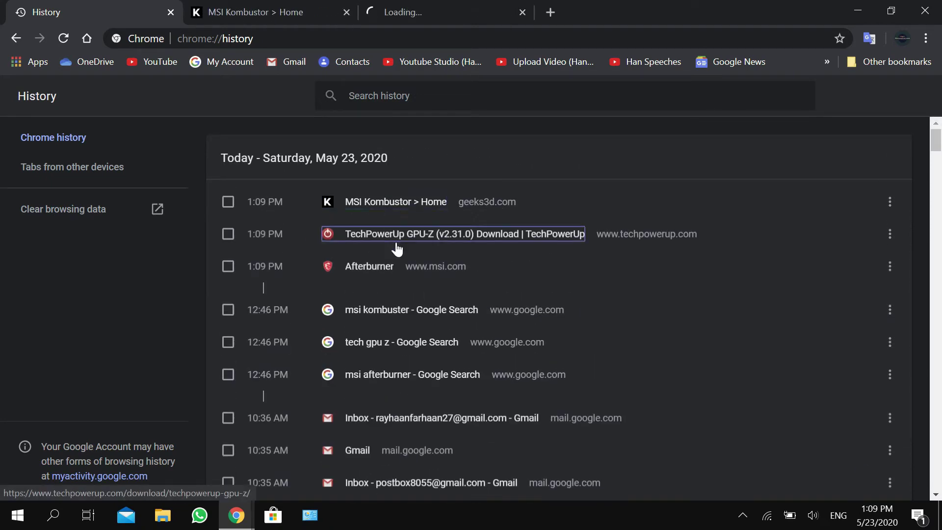
middle_click(375, 266)
right_click(377, 263)
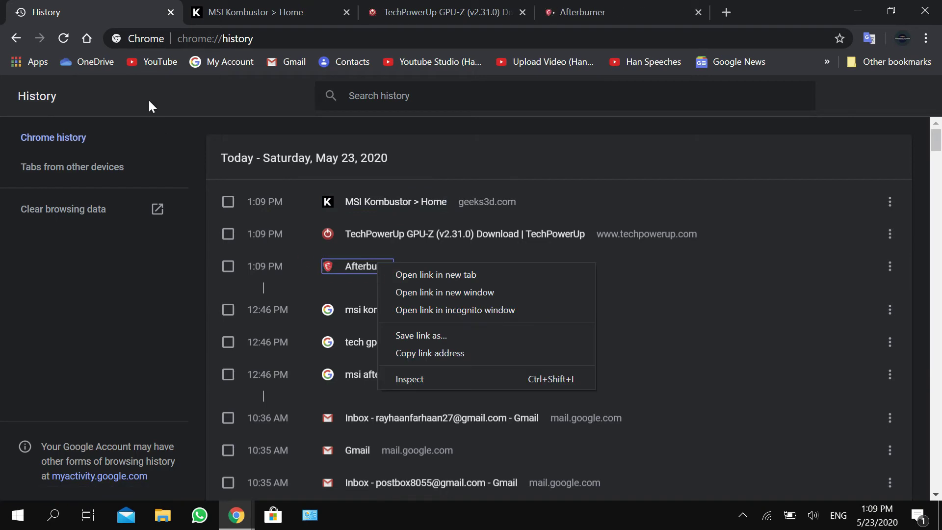
left_click(171, 12)
left_click(171, 12)
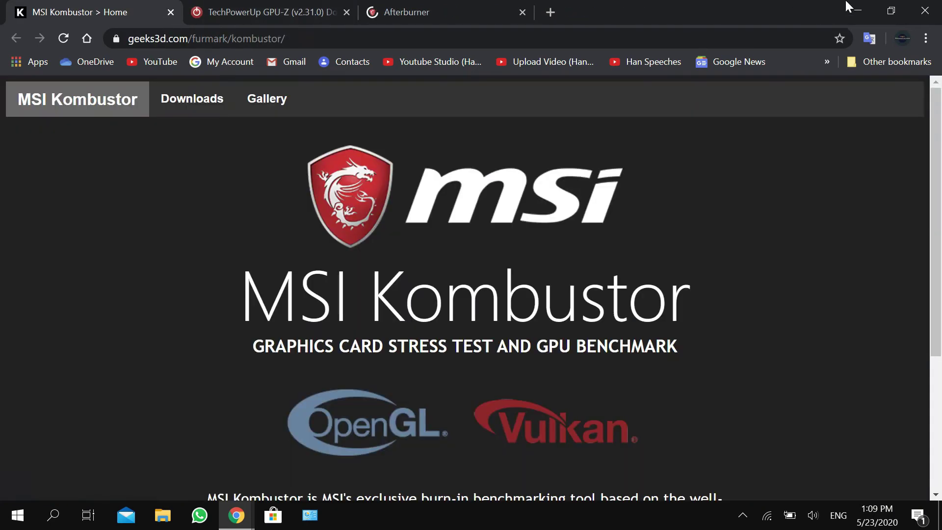
left_click(848, 7)
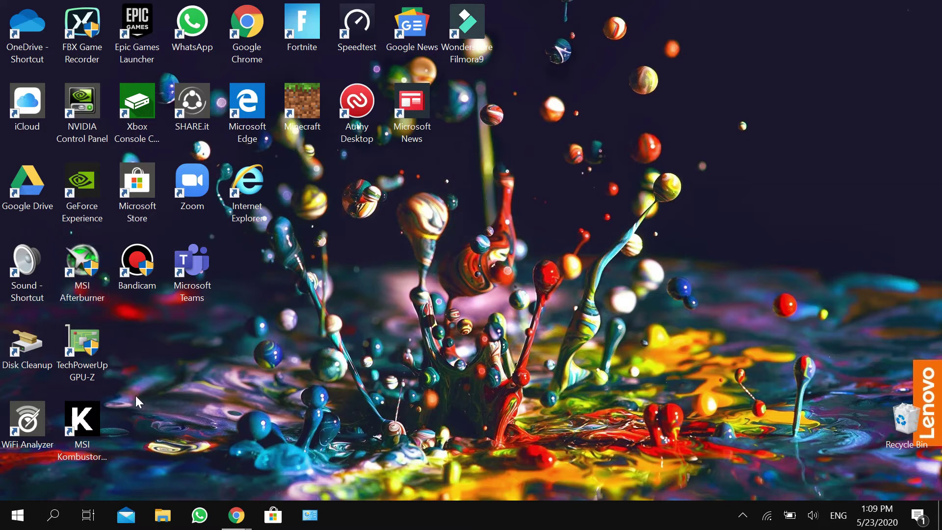
left_click(107, 338)
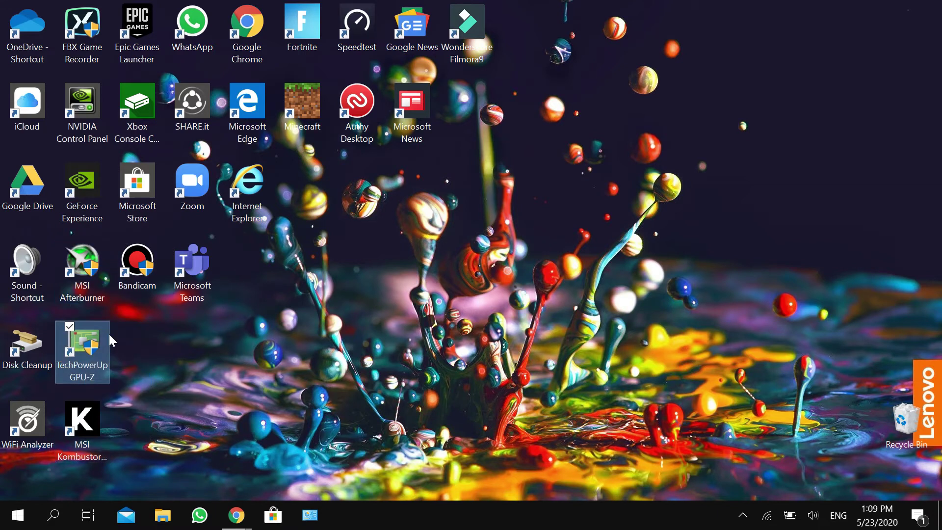
left_click(143, 341)
mouse_move(236, 525)
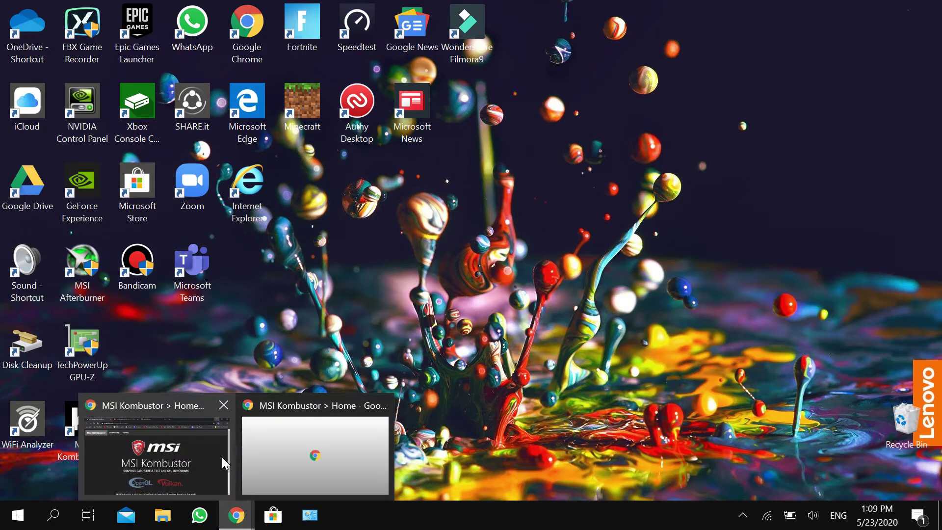
left_click(384, 404)
left_click(187, 451)
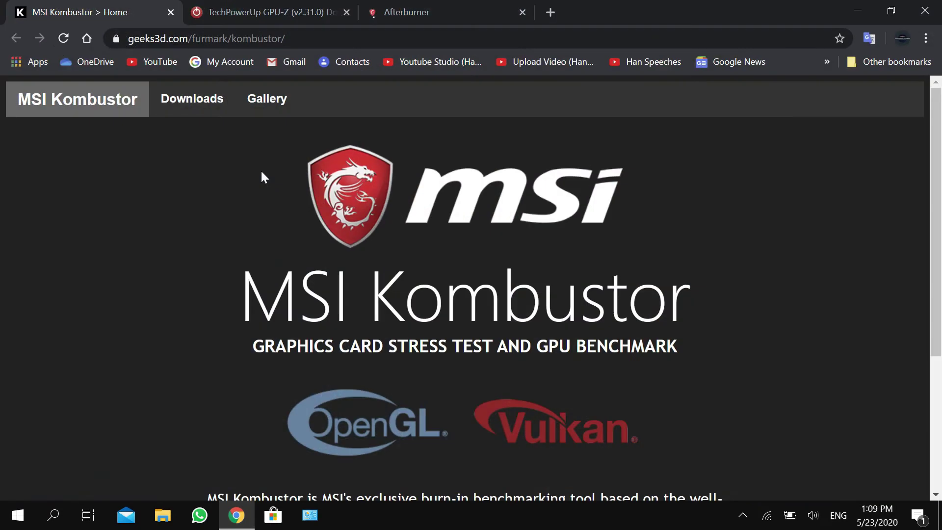
Step: Look through the TechPowerUp GPU-Z and Afterburner pages, and return to the MSI Kombustor page
left_click(206, 13)
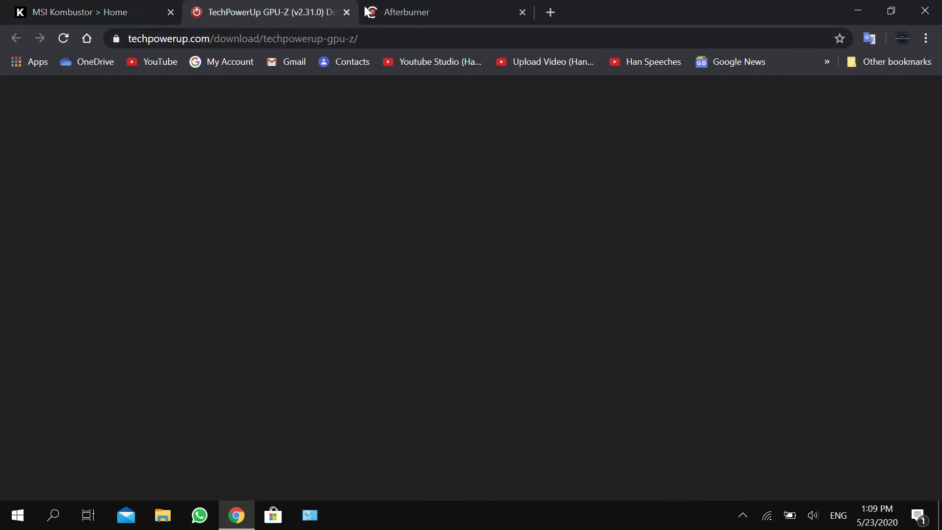
left_click(375, 12)
scroll(178, 200, "down", 7)
scroll(173, 268, "up", 7)
left_click(32, 7)
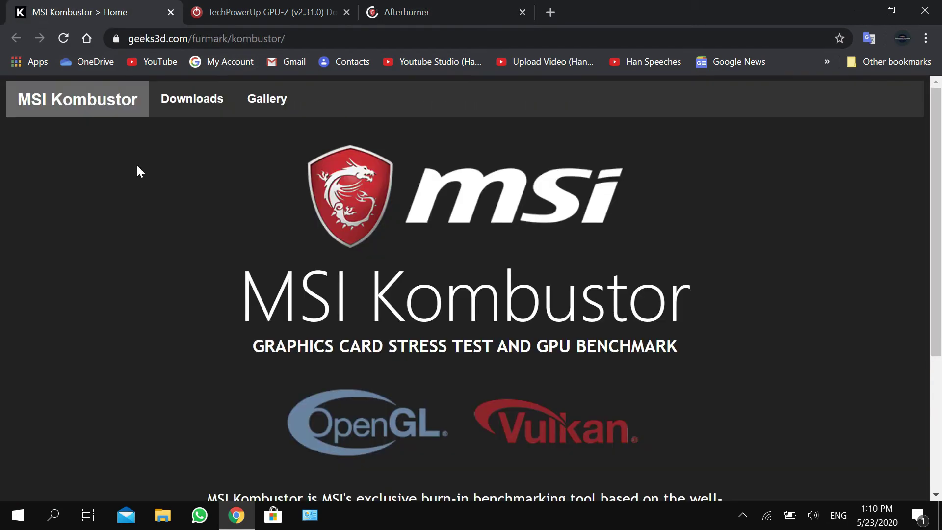
Step: Open the MSI Kombustor downloads page, look over the versions, and open the file page for MSI Kombustor 4.1.5 64-bit
scroll(136, 170, "down", 5)
left_click(420, 404)
scroll(408, 336, "down", 3)
scroll(408, 336, "down", 9)
scroll(392, 329, "up", 18)
scroll(348, 324, "down", 2)
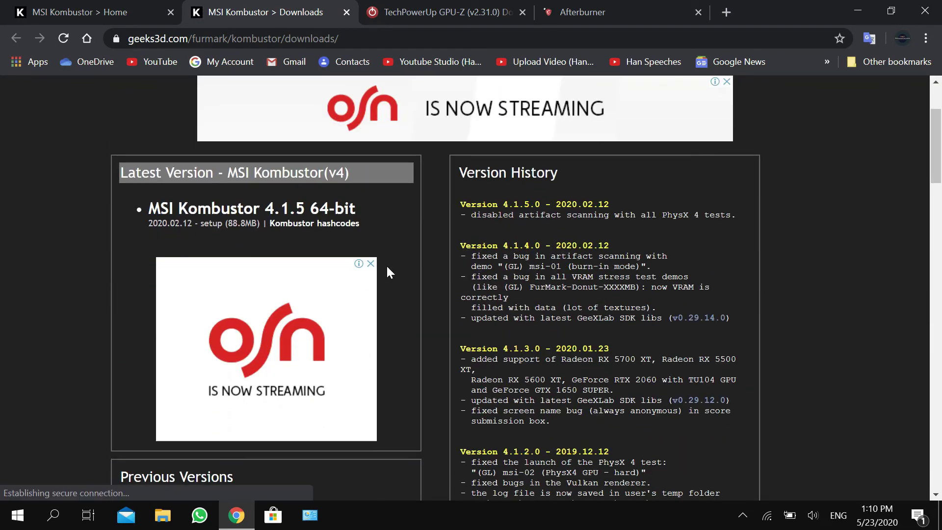
scroll(485, 204, "down", 4)
scroll(290, 182, "up", 4)
left_click(278, 207)
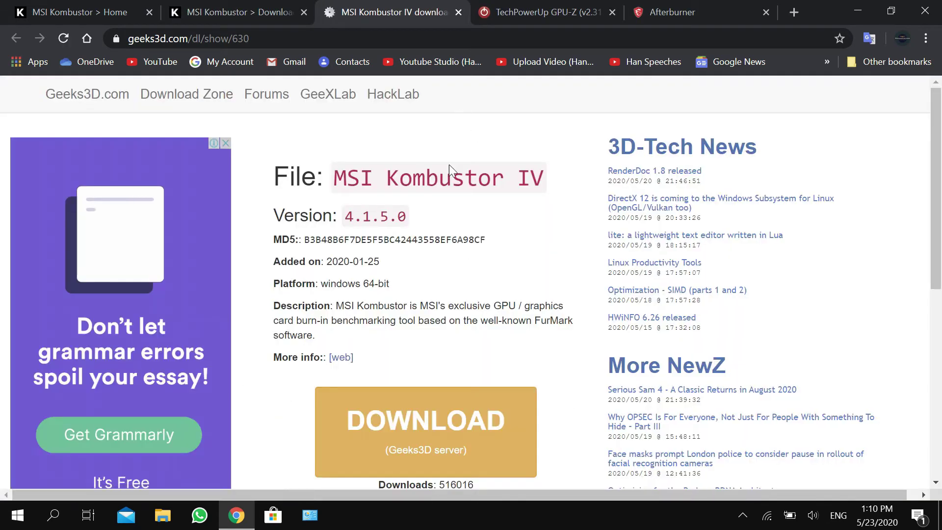
Step: Start the MSI Kombustor IV installer download from the Geeks3D server, and cancel it
scroll(432, 295, "down", 3)
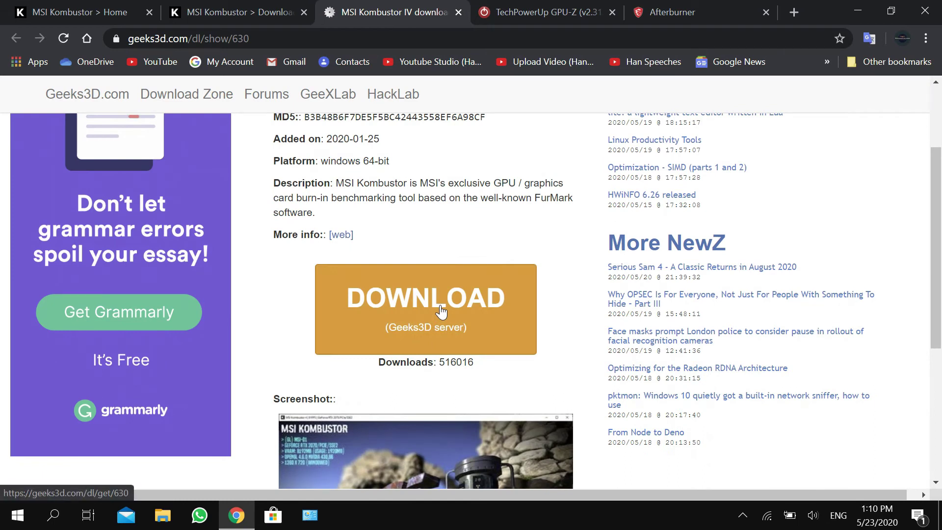
scroll(441, 311, "down", 3)
left_click(432, 228)
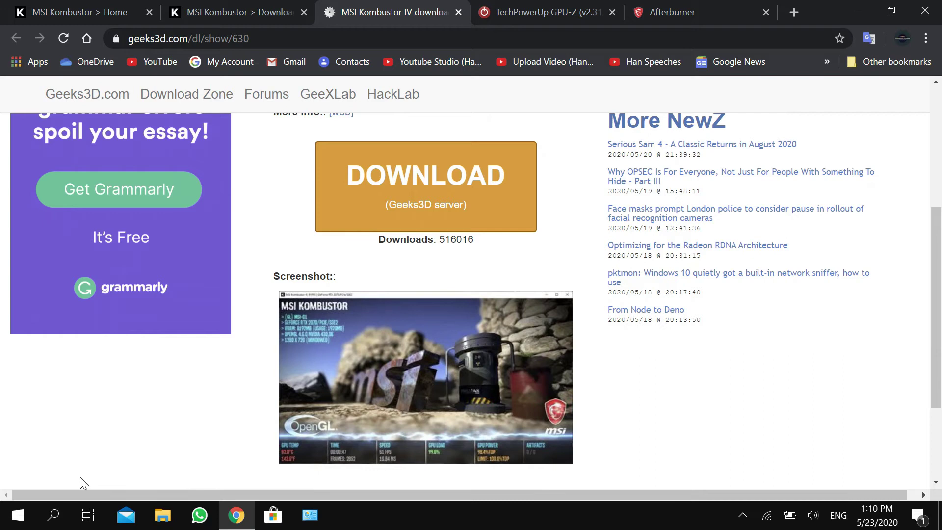
left_click(379, 204)
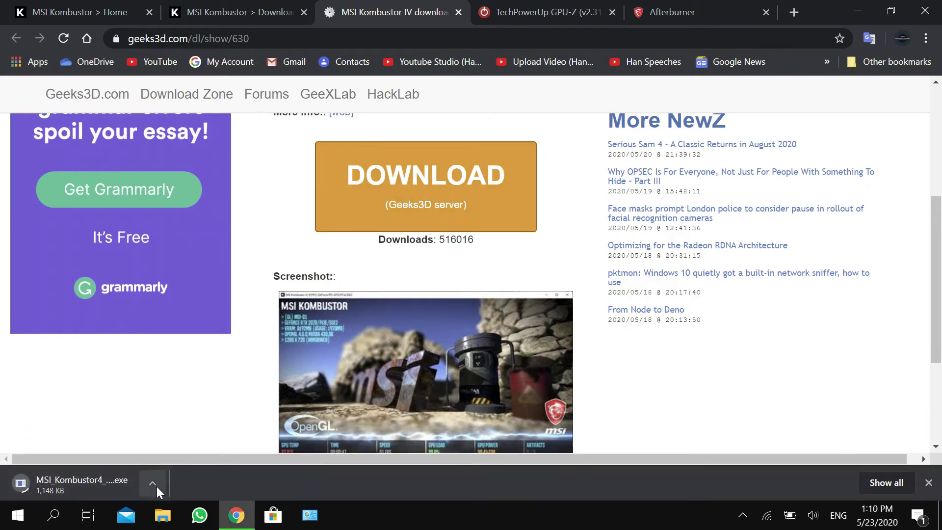
left_click(157, 487)
left_click(177, 459)
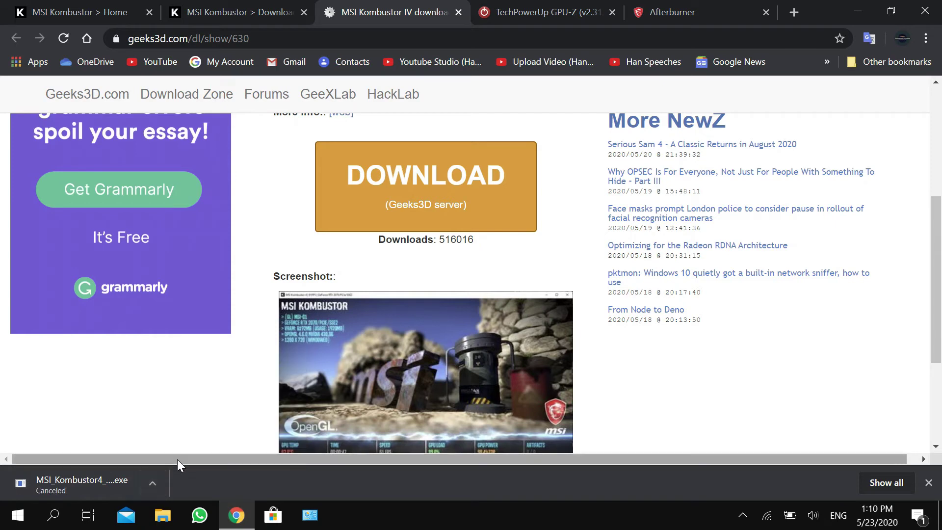
Step: Close the three MSI Kombustor browser tabs
left_click(151, 14)
left_click(151, 14)
left_click(151, 14)
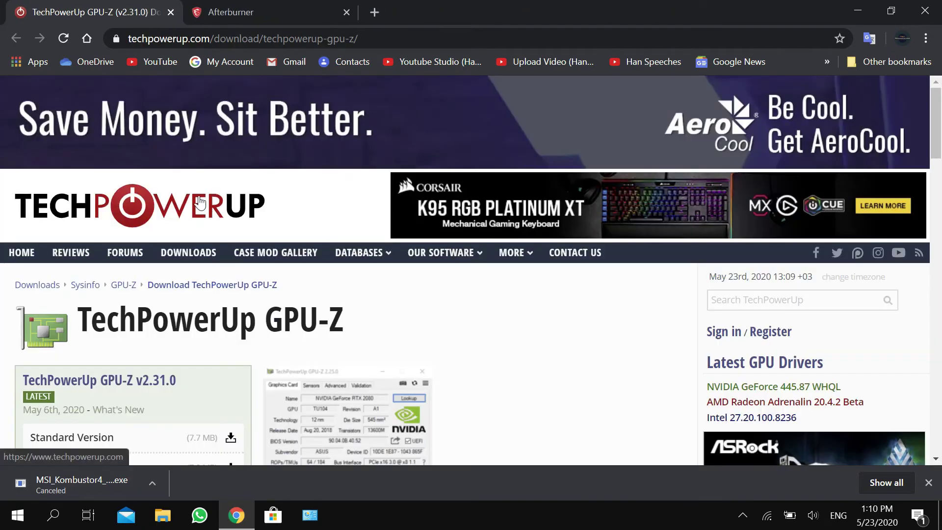
Step: View the download server choices for the ASUS ROG Themed version of TechPowerUp GPU-Z v2.31.0, and close the tab
scroll(259, 272, "down", 2)
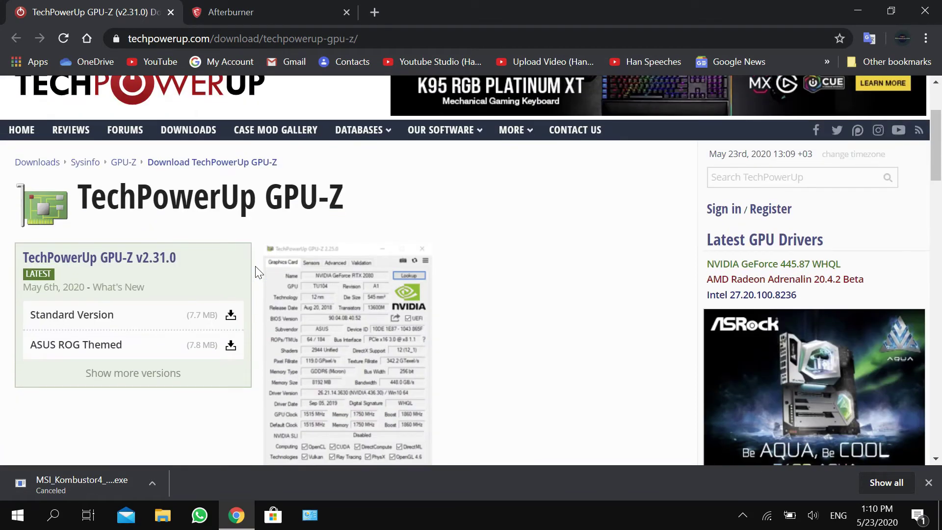
scroll(258, 271, "down", 4)
scroll(257, 269, "up", 2)
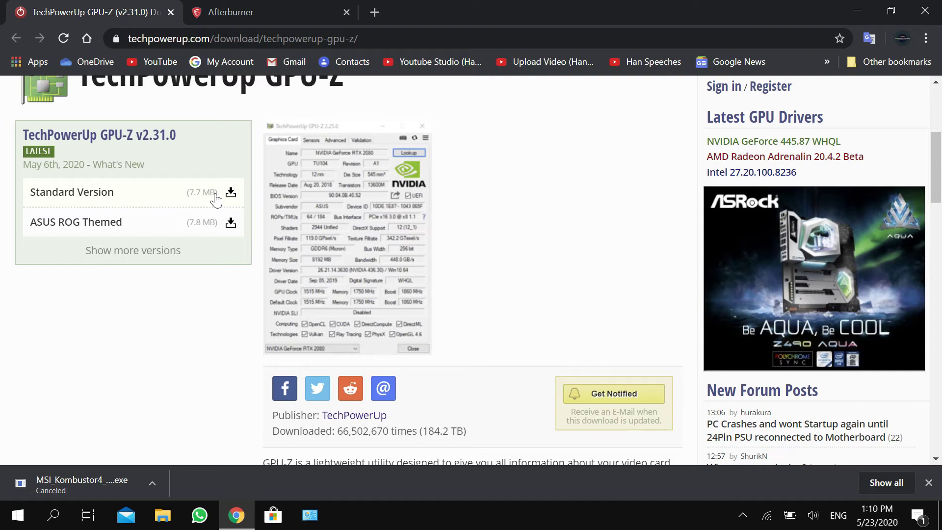
left_click(218, 231)
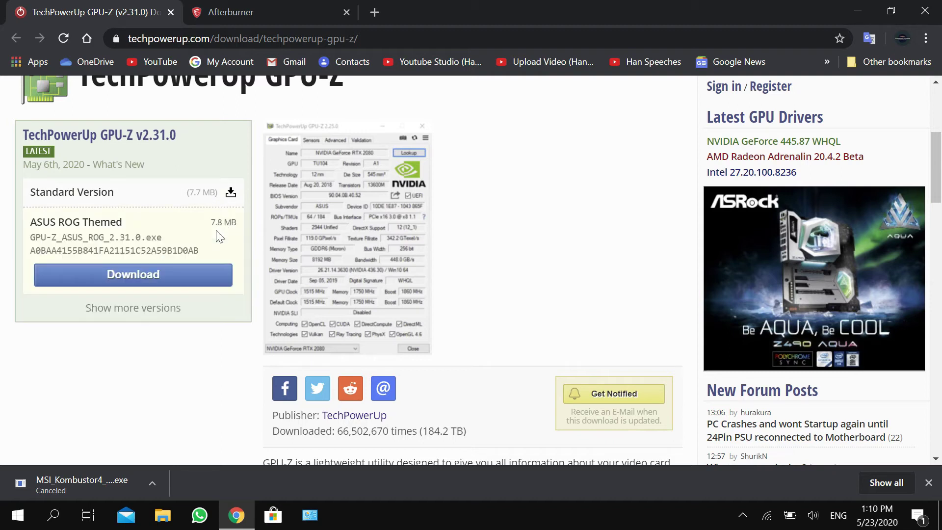
left_click(196, 276)
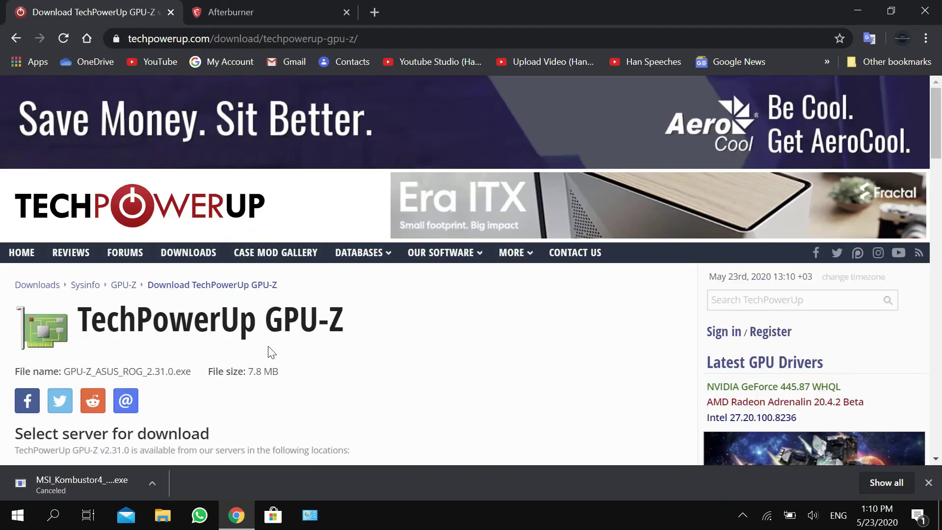
scroll(288, 329, "down", 2)
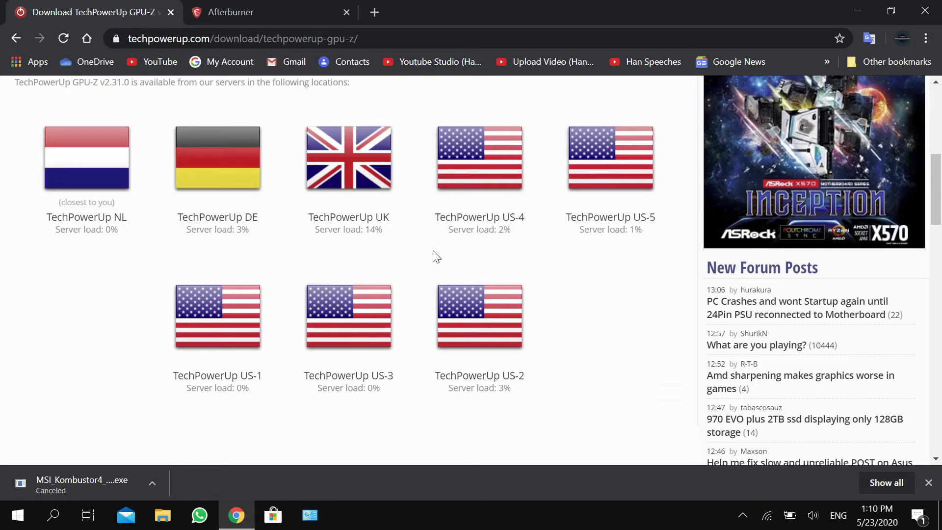
left_click(171, 10)
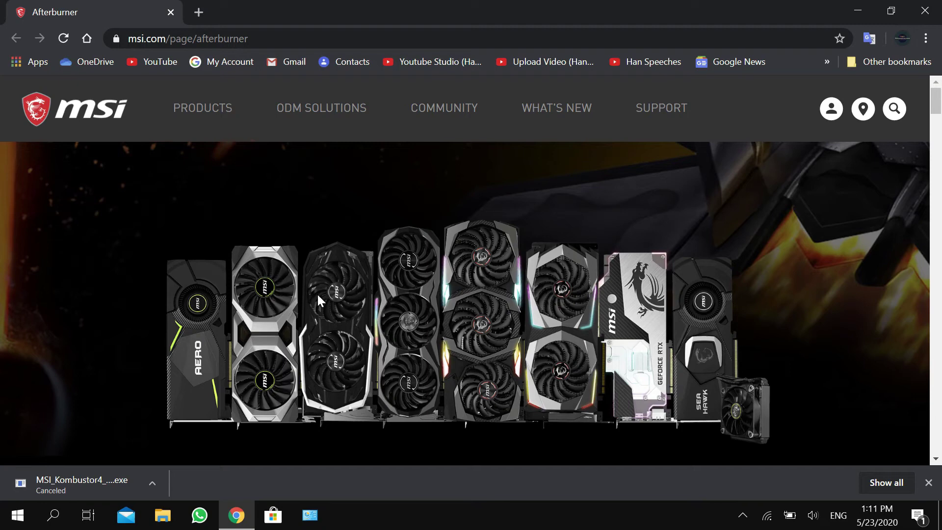
Step: Look through the MSI Afterburner page's features and download options, and close the browser
scroll(354, 248, "down", 13)
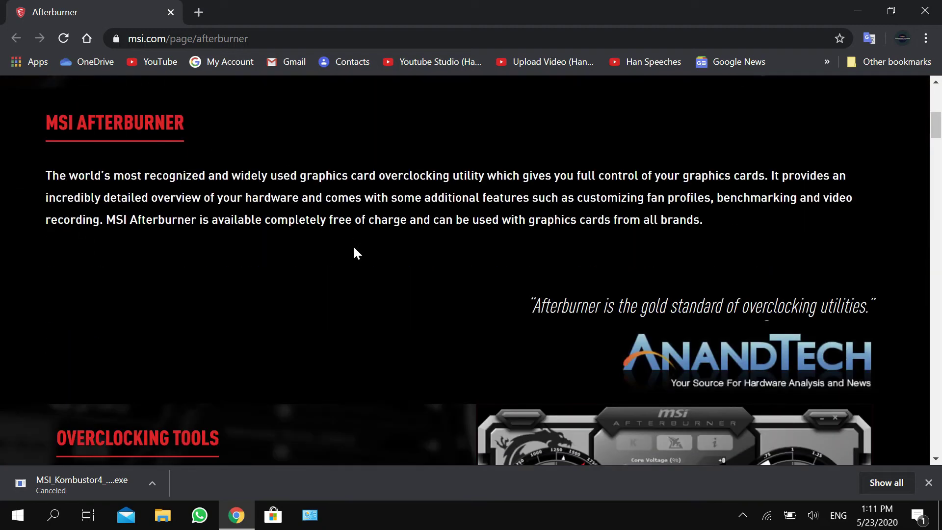
scroll(353, 251, "up", 3)
scroll(353, 252, "down", 7)
scroll(279, 279, "down", 10)
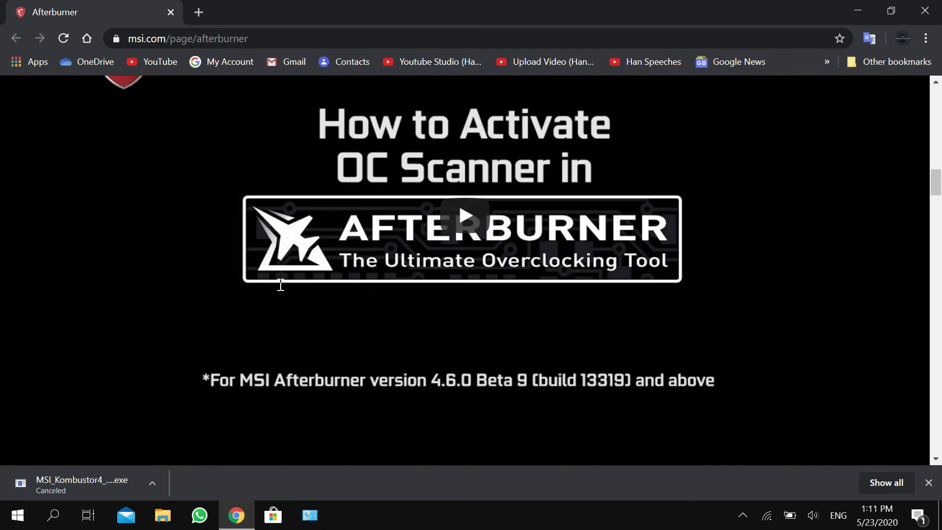
scroll(393, 297, "down", 20)
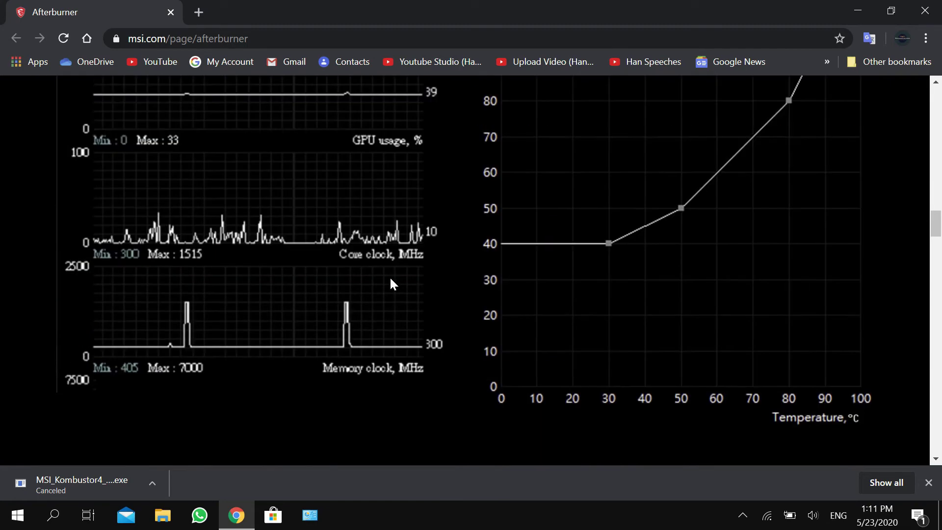
scroll(336, 268, "down", 15)
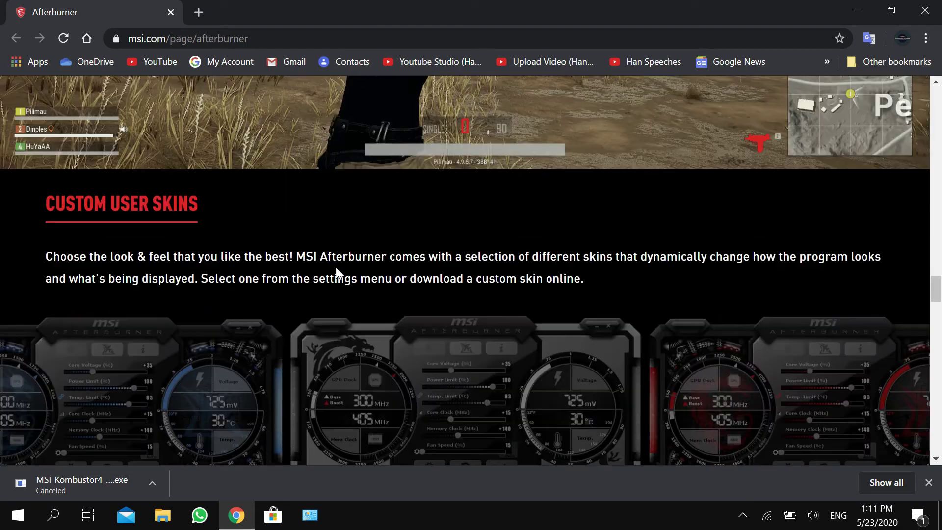
scroll(336, 267, "down", 5)
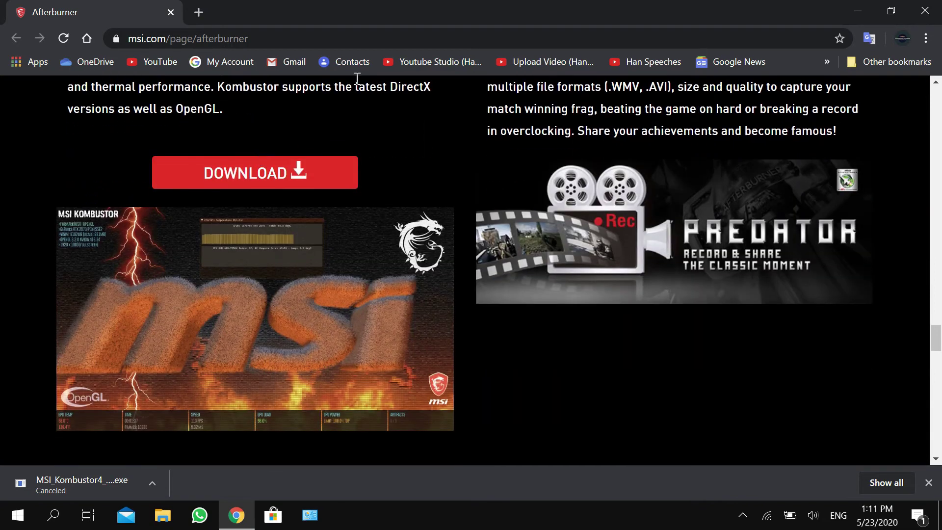
scroll(358, 86, "down", 9)
scroll(362, 116, "down", 5)
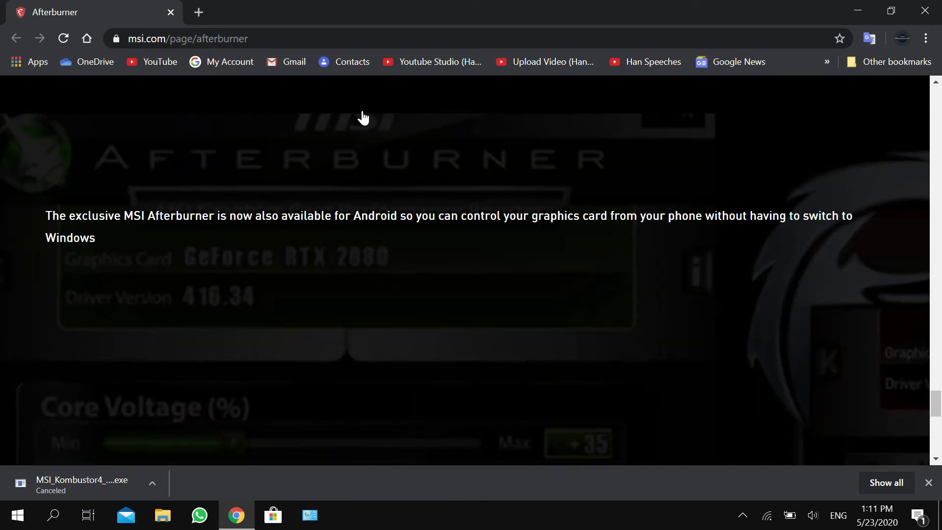
scroll(437, 325, "up", 2)
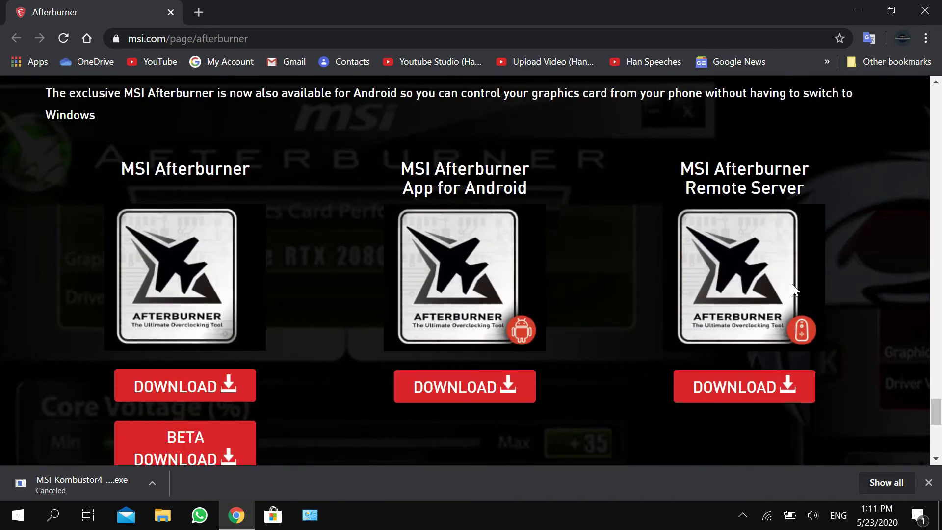
scroll(441, 323, "down", 2)
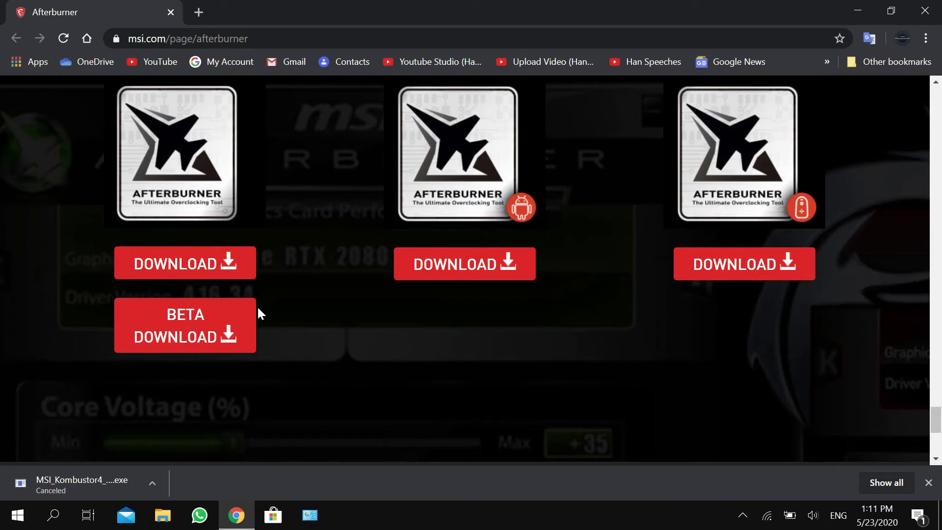
scroll(214, 294, "up", 2)
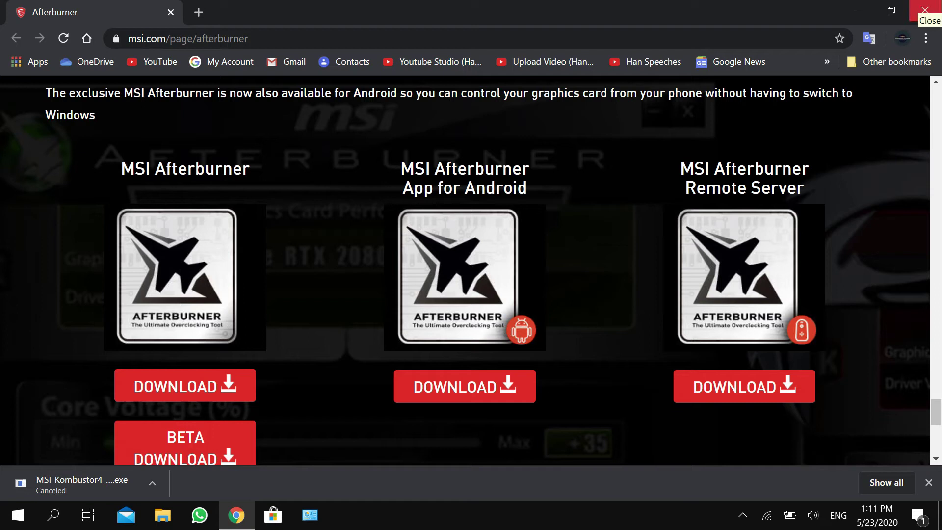
left_click(925, 10)
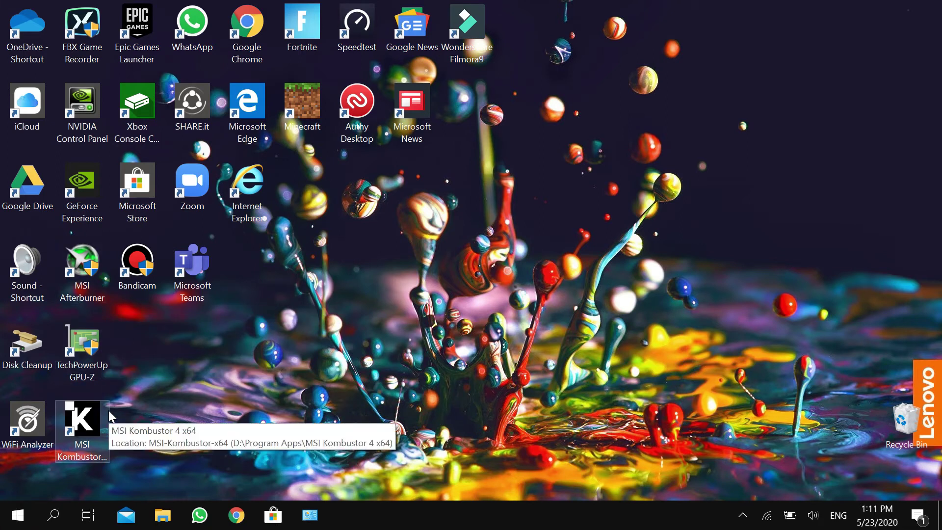
Step: Launch TechPowerUp GPU-Z from the desktop, and examine the clock speeds of the NVIDIA GeForce 940MX
double_click(80, 365)
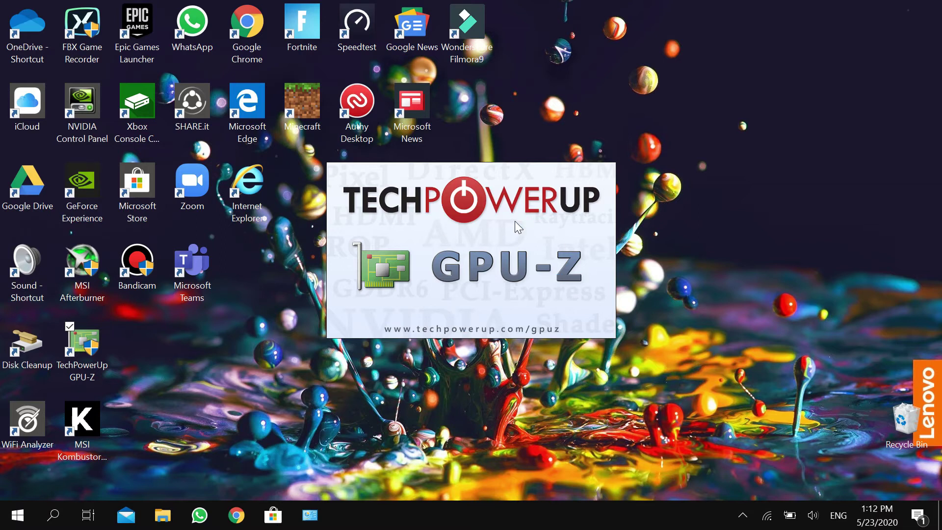
left_click_drag(397, 14, 501, 38)
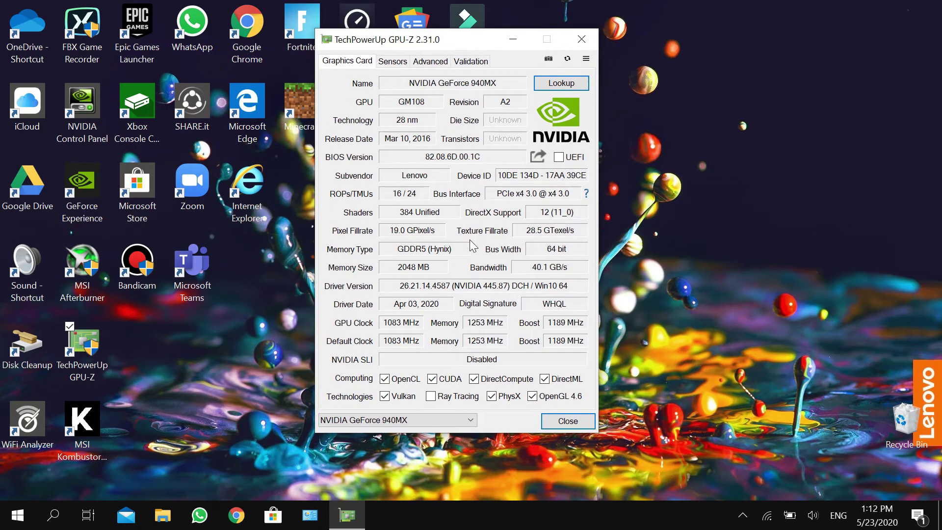
left_click(468, 421)
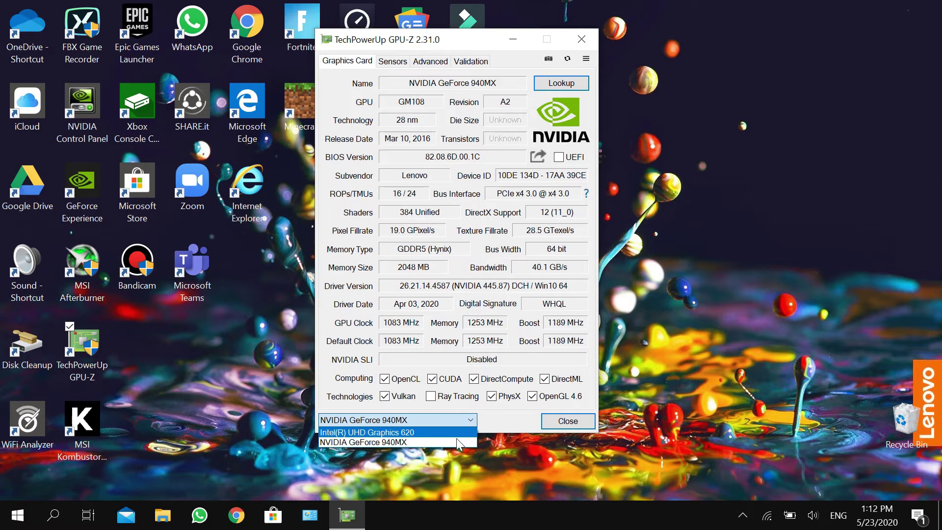
left_click(421, 442)
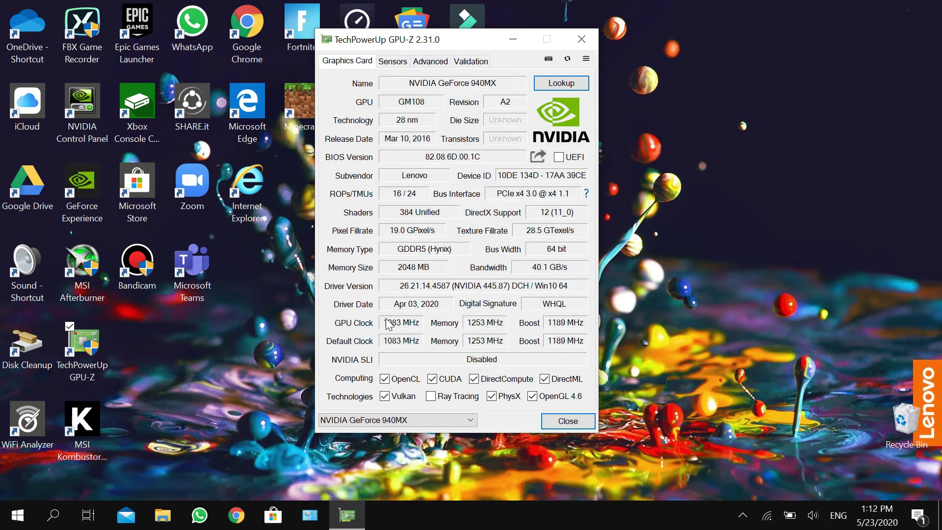
mouse_move(397, 326)
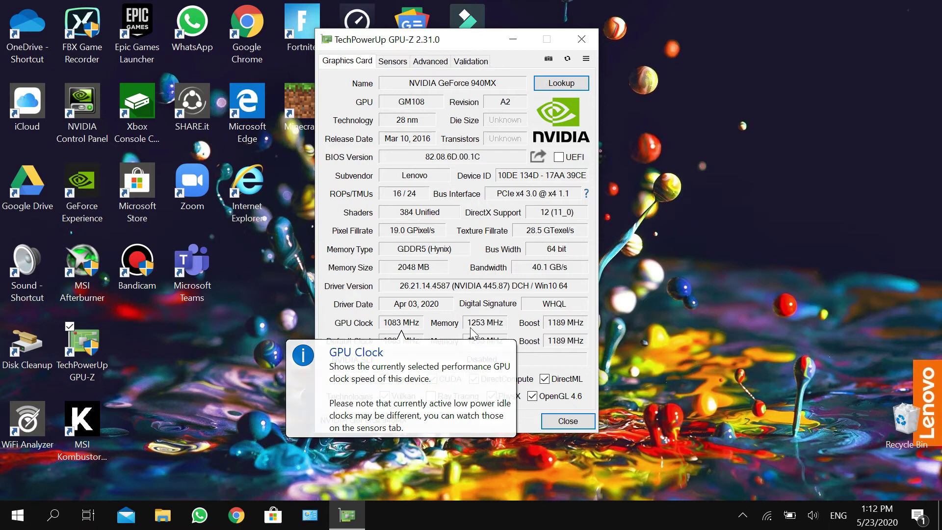
mouse_move(563, 335)
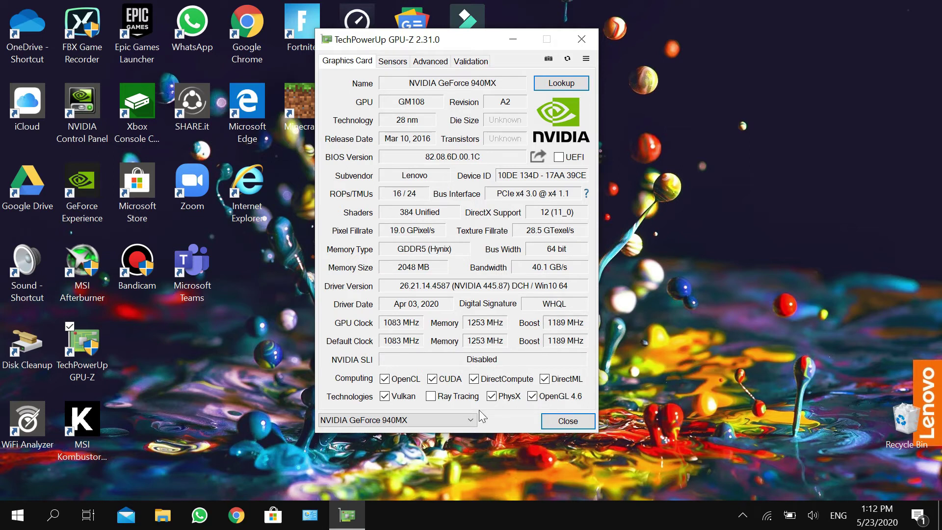
Step: Minimize GPU-Z to the system tray, restore it from there, and close it
left_click(507, 44)
left_click(742, 514)
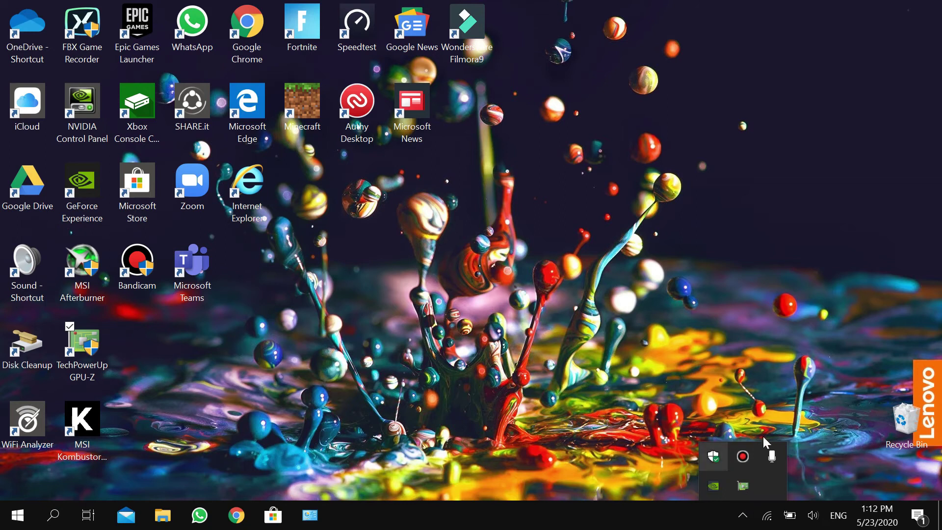
left_click(750, 494)
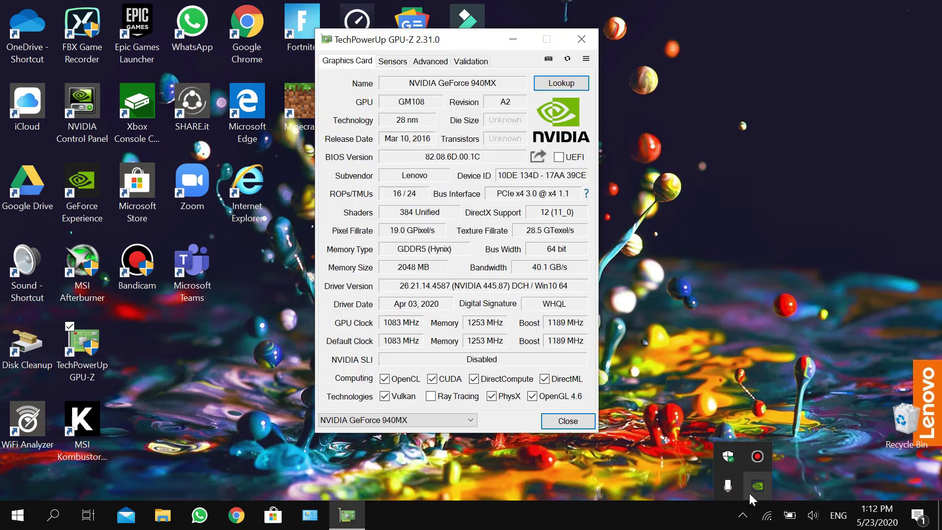
left_click(575, 40)
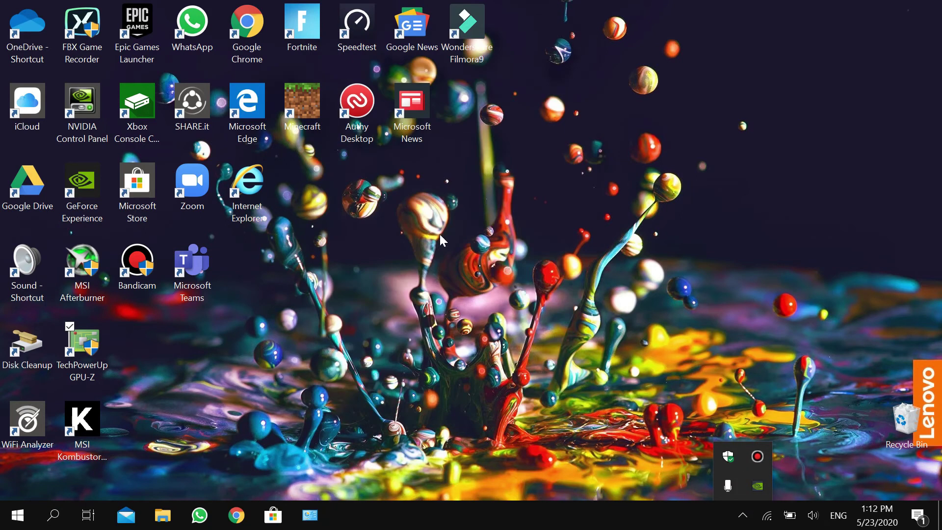
Step: Launch MSI Afterburner with its window clear of the desktop icons, and launch MSI Kombustor 4 x64
double_click(101, 293)
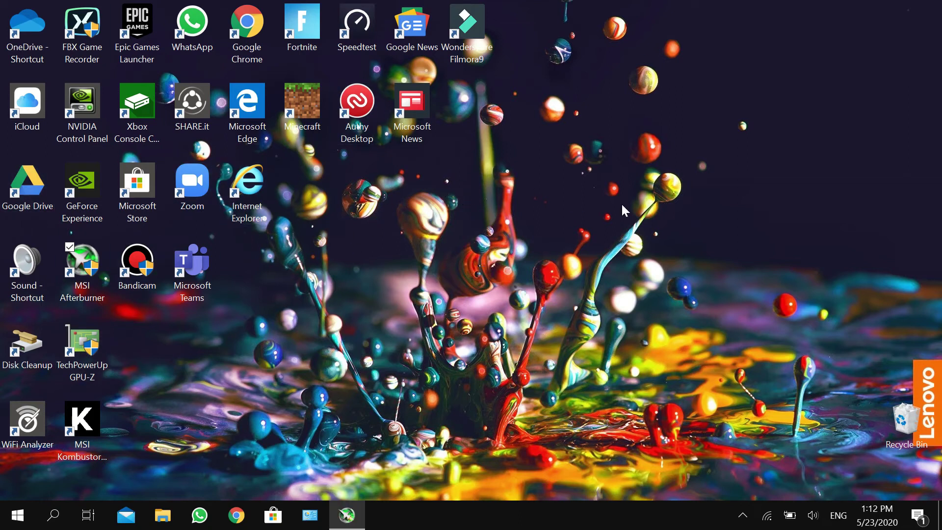
left_click_drag(692, 116, 688, 147)
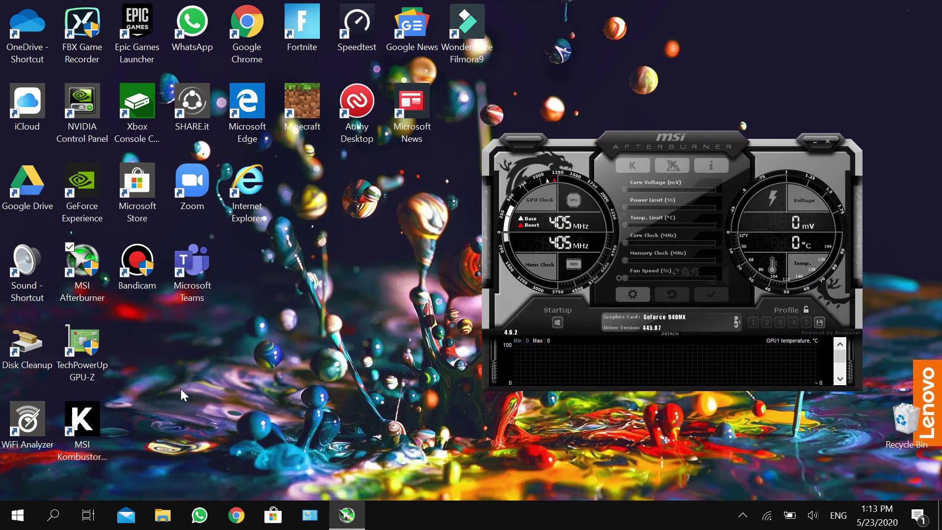
double_click(96, 437)
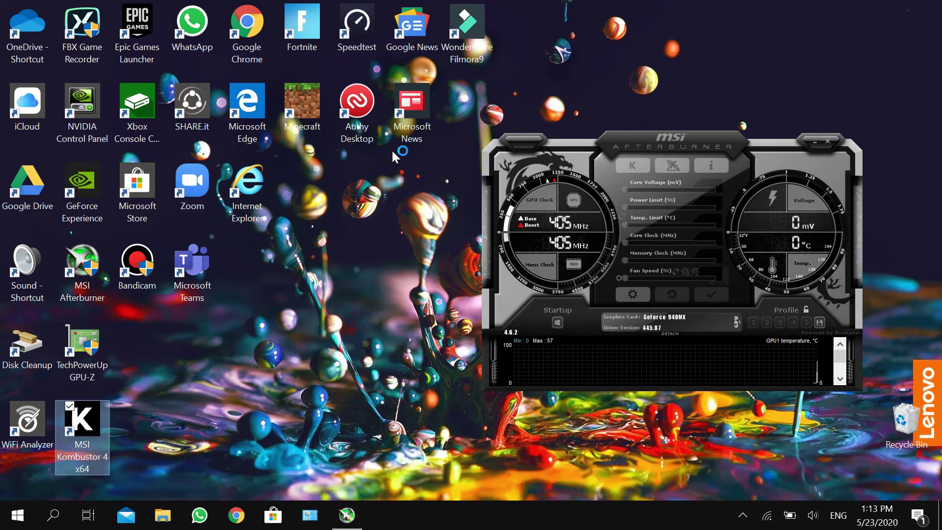
Step: Arrange the Kombustor and Afterburner windows side by side, and select the GeForce 940MX as Afterburner's graphics card
left_click_drag(426, 56, 282, 77)
left_click_drag(632, 132, 605, 112)
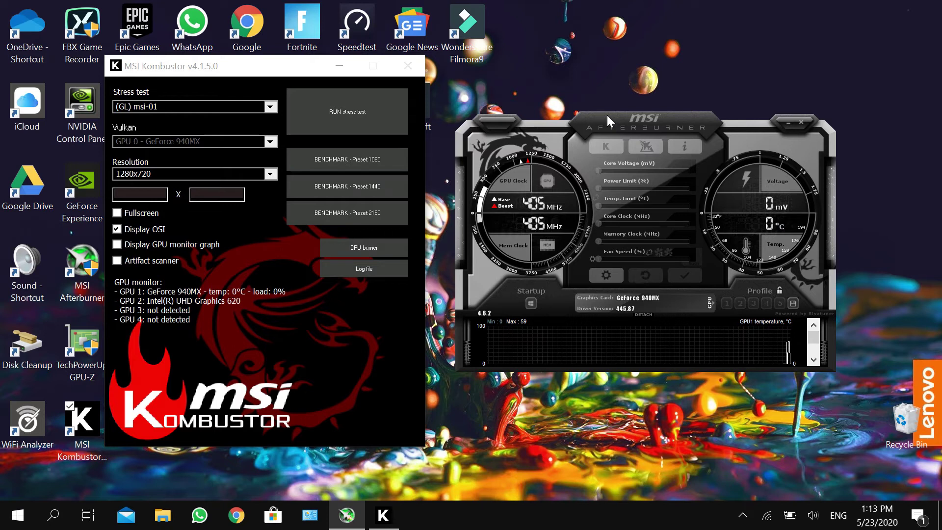
left_click(711, 302)
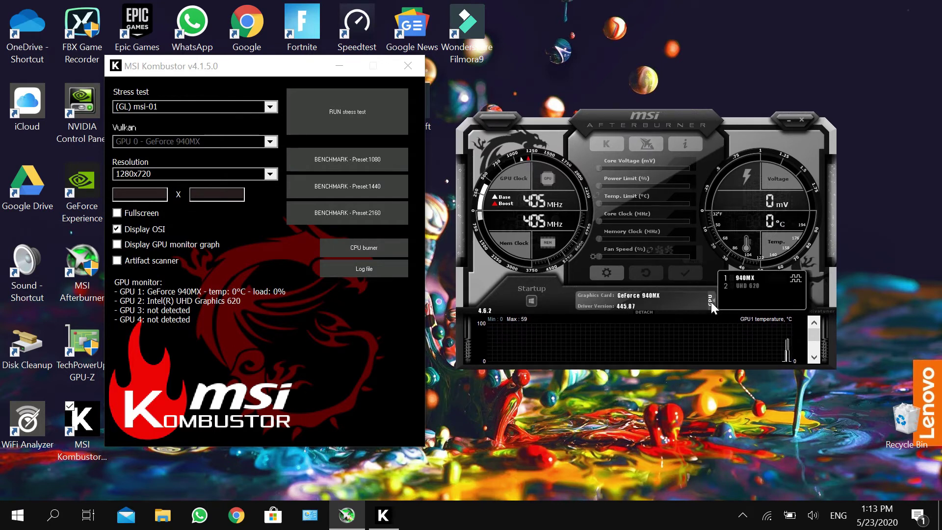
left_click(724, 276)
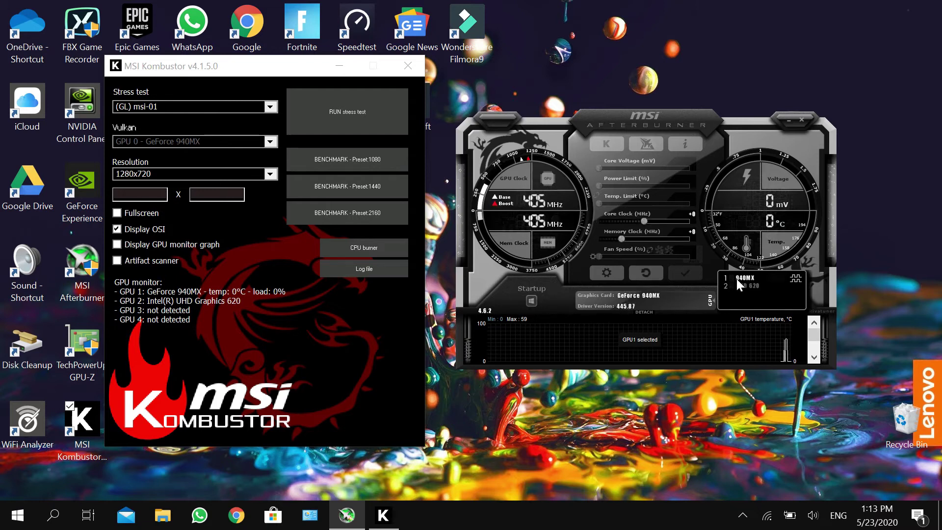
left_click(710, 301)
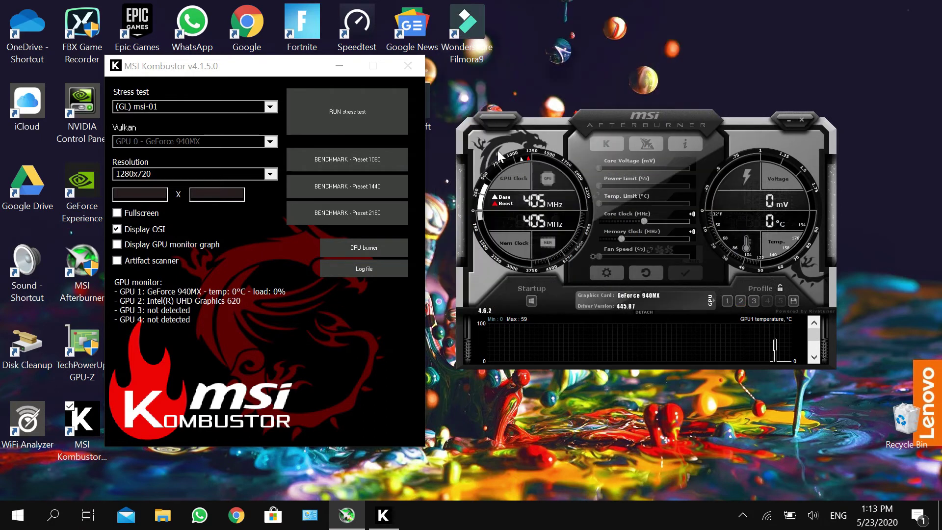
Step: Configure the Kombustor stress test as (VK) FurMark-MSI on GPU 0 - GeForce 940MX, keeping the 1280x720 resolution
mouse_move(284, 75)
left_mouse_down()
mouse_move(279, 86)
mouse_move(315, 75)
mouse_move(278, 72)
left_mouse_up()
left_click(282, 103)
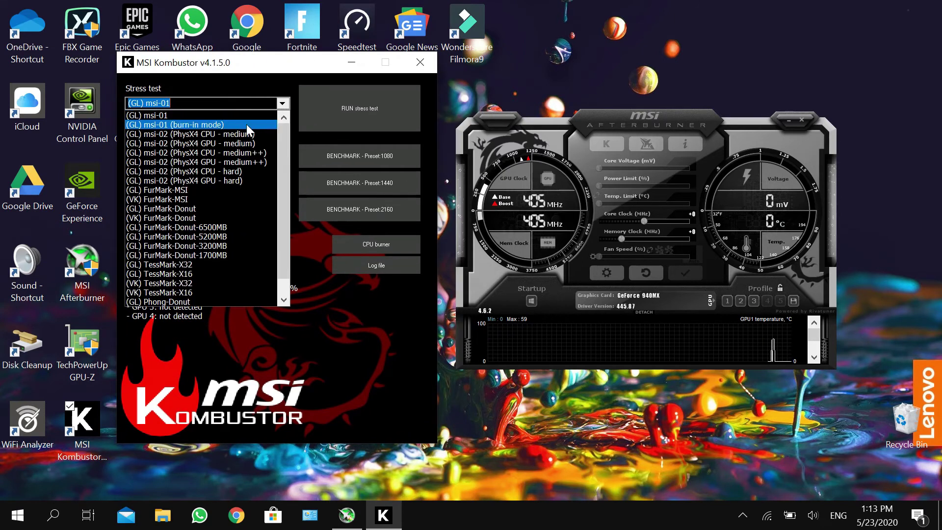
left_click(199, 198)
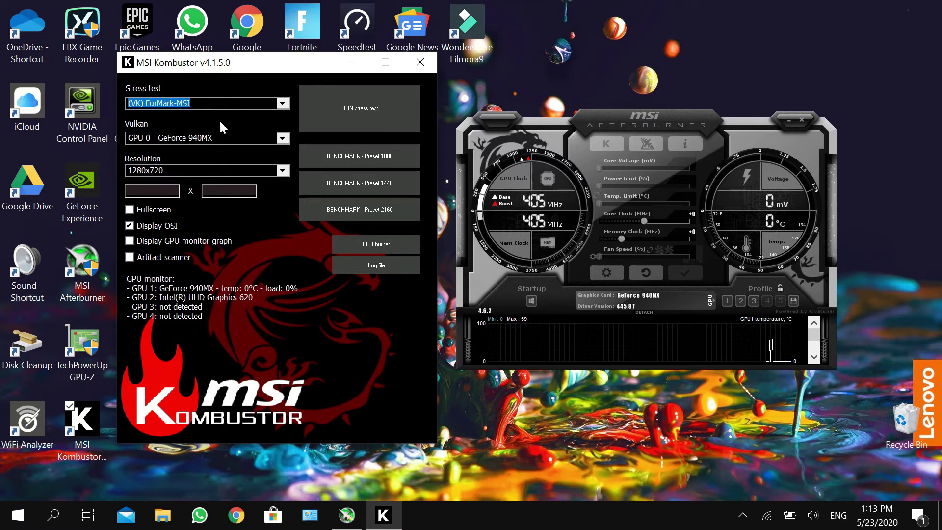
left_click(195, 102)
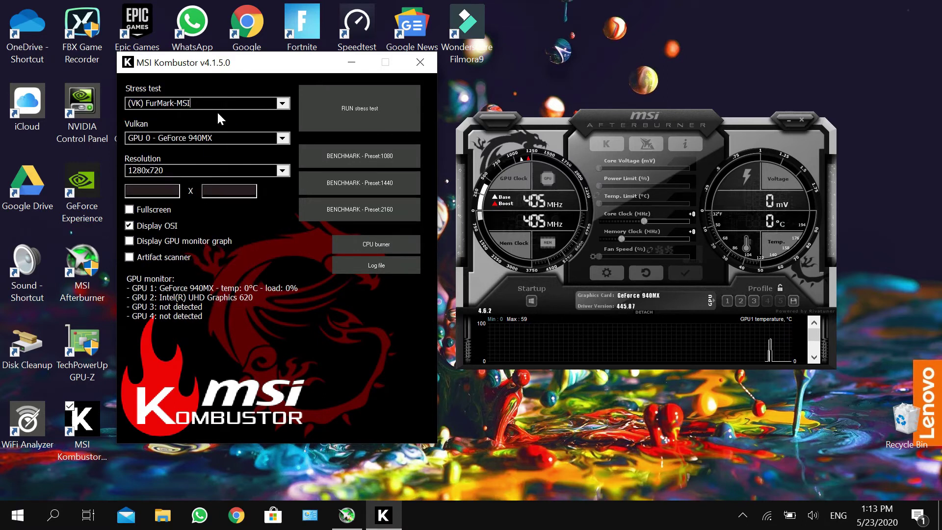
left_click(228, 137)
left_click(279, 139)
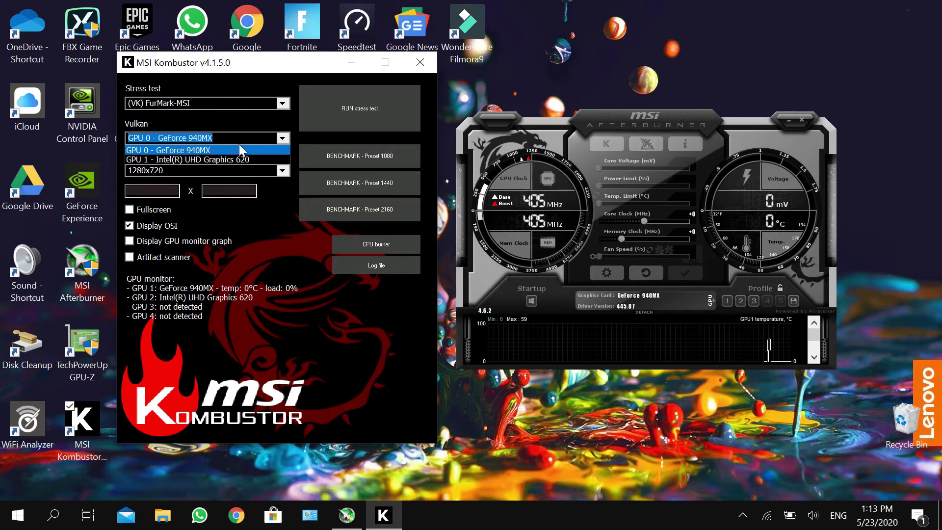
left_click(238, 152)
left_click(216, 140)
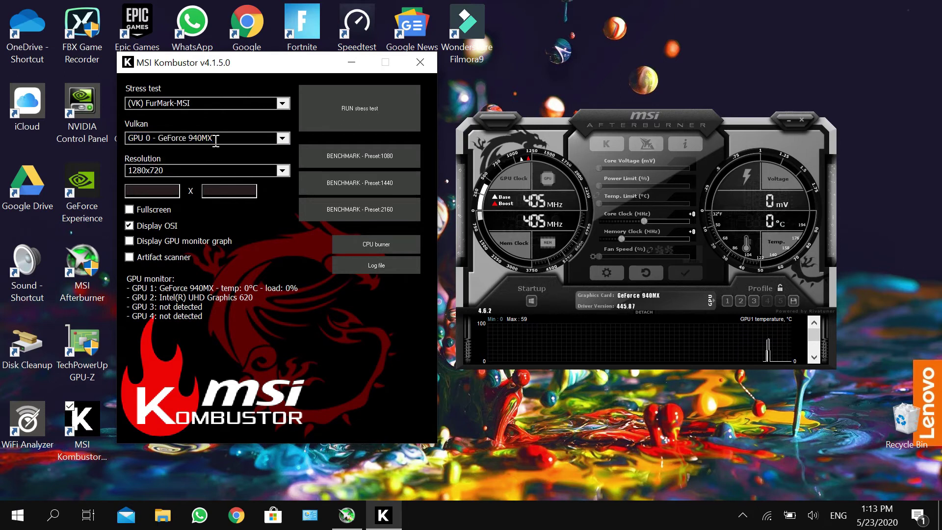
left_click(281, 169)
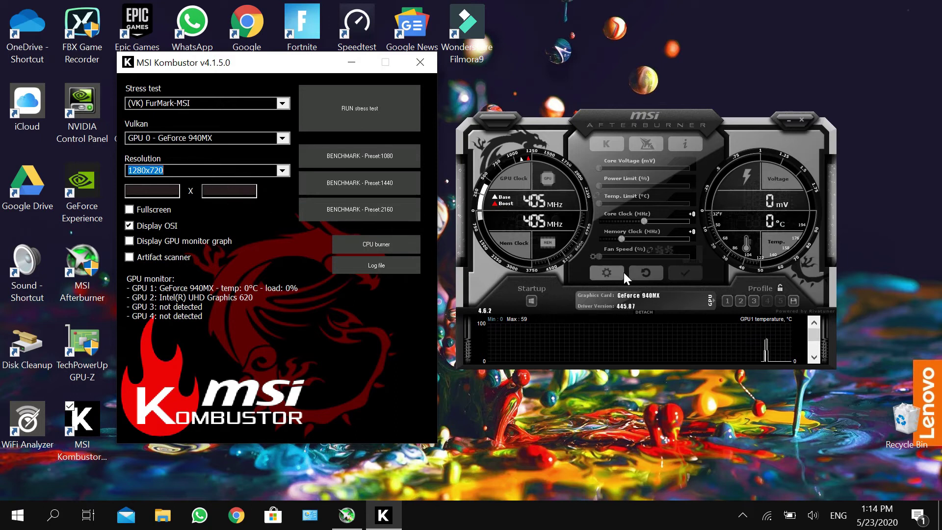
Step: Preview the MSI Dragon Army and MSI Gaming skins in Afterburner's user interface properties, and cancel the skin change
left_click_drag(642, 121, 652, 99)
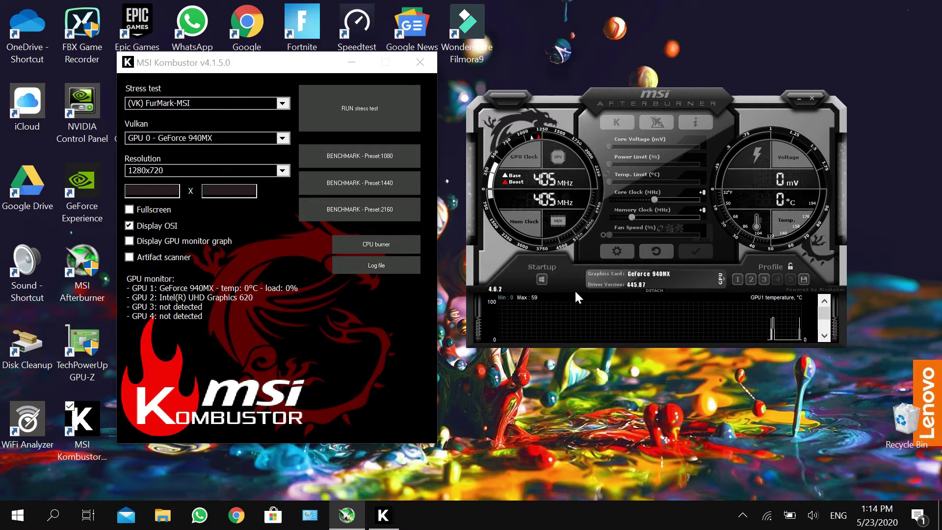
left_click(616, 252)
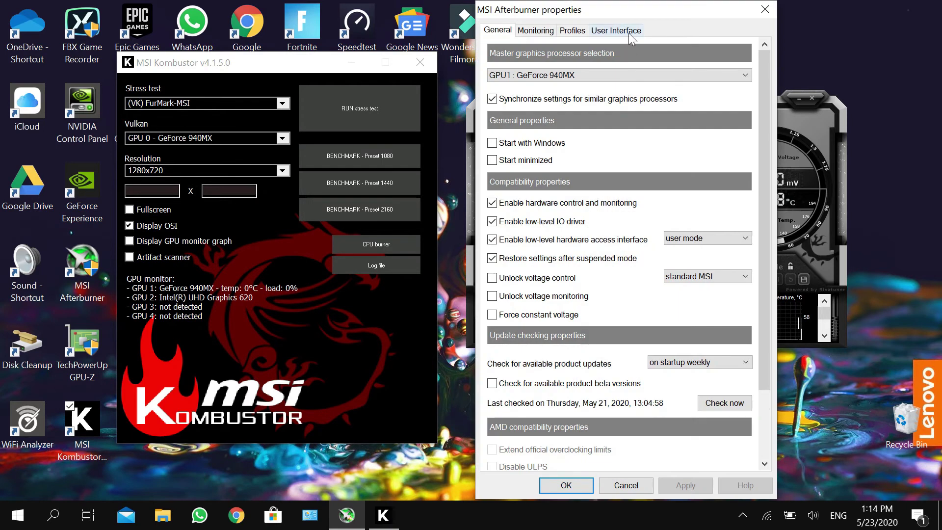
left_click(628, 31)
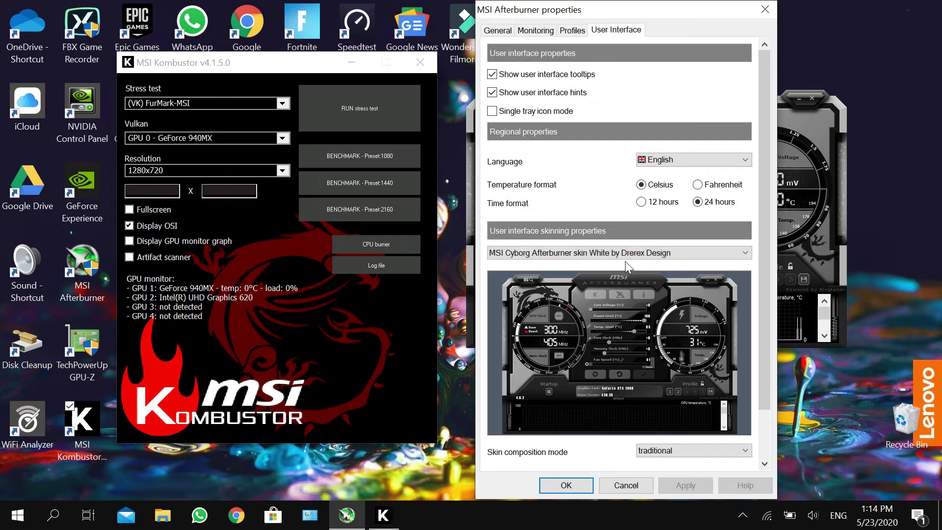
left_click(625, 257)
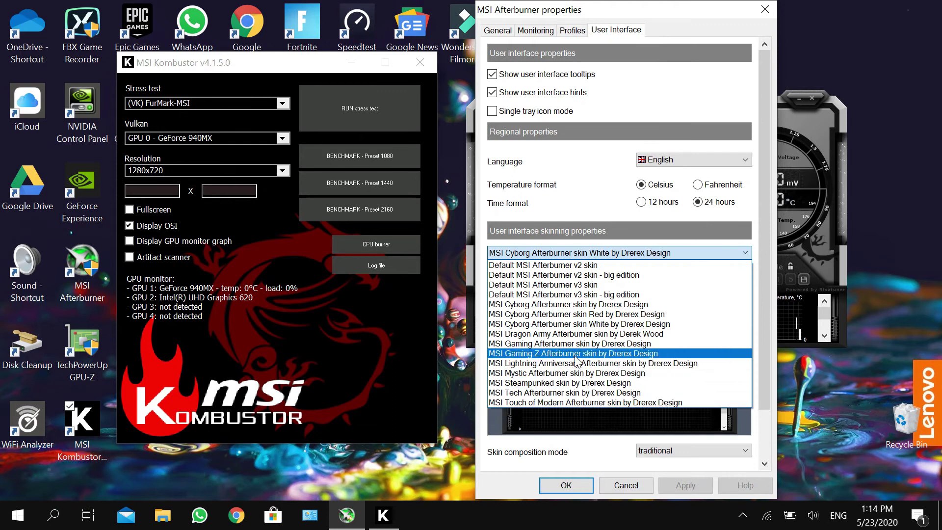
left_click(593, 333)
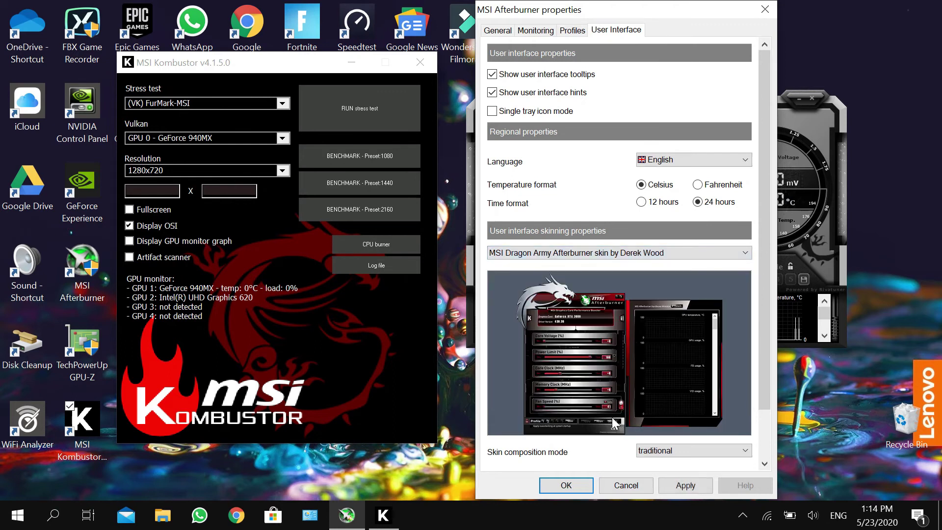
left_click(615, 257)
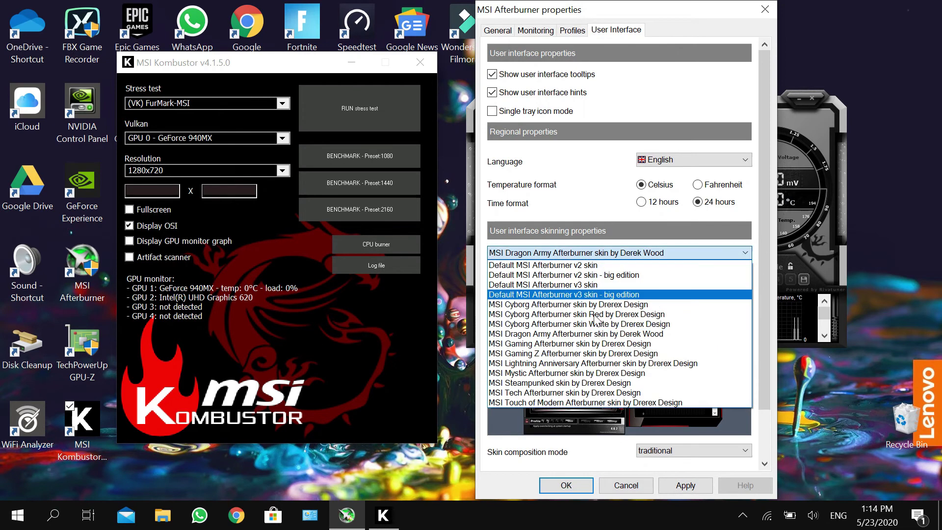
left_click(573, 345)
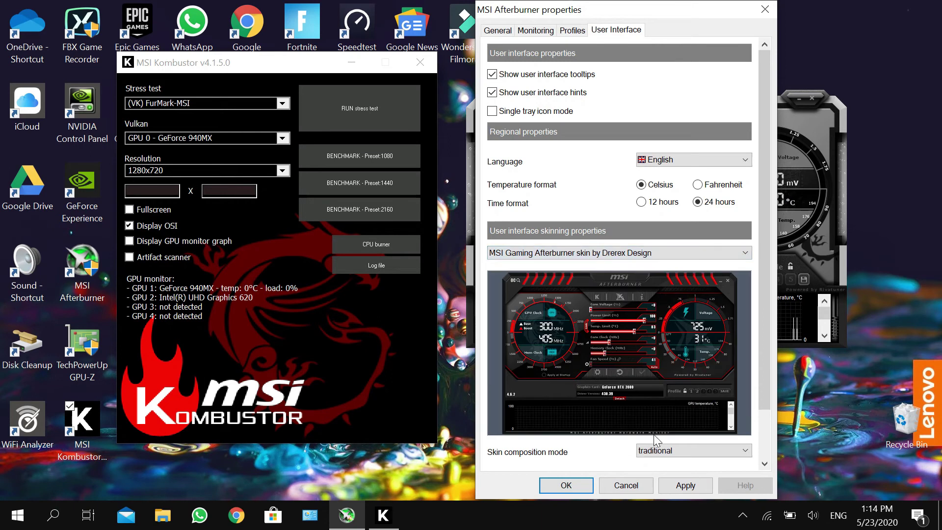
left_click(615, 480)
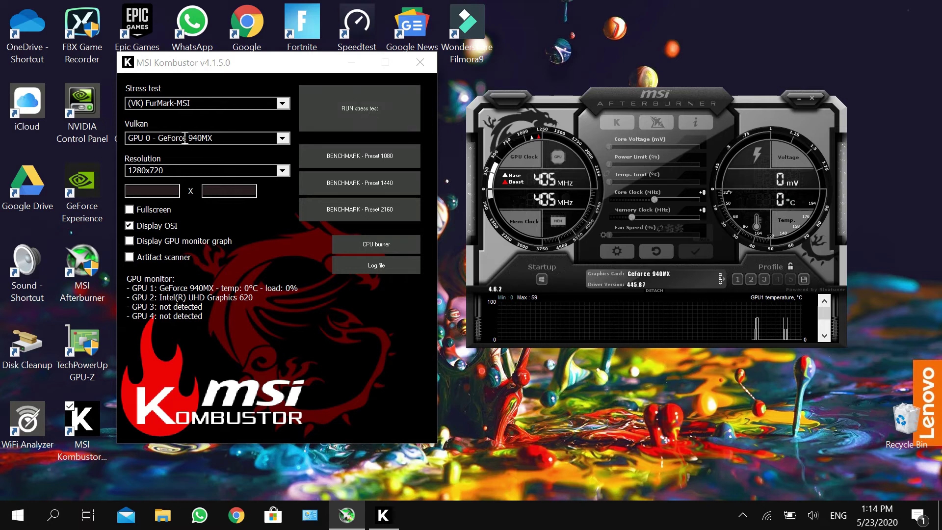
Step: Run the Kombustor stress test, watch the GPU temperature and clocks beside Afterburner, and close the test window
left_click(373, 116)
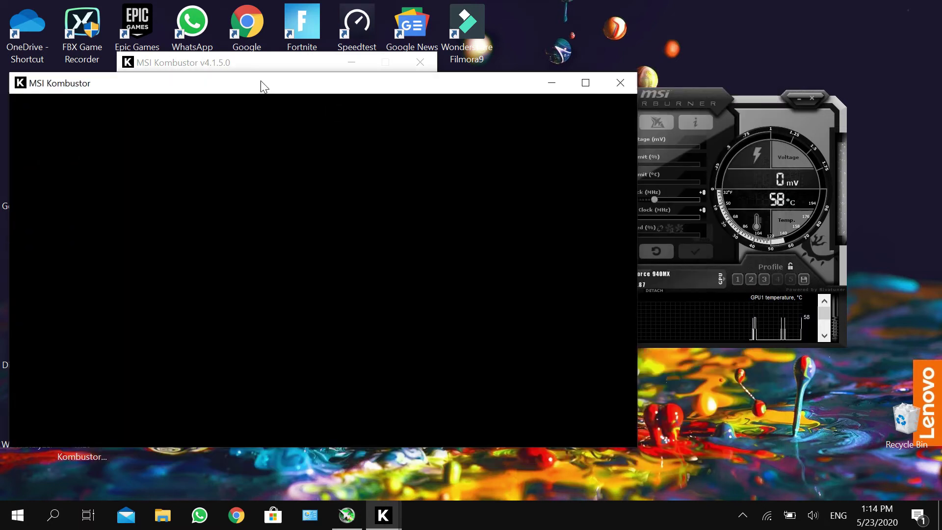
left_click(677, 103)
left_click_drag(608, 108, 645, 95)
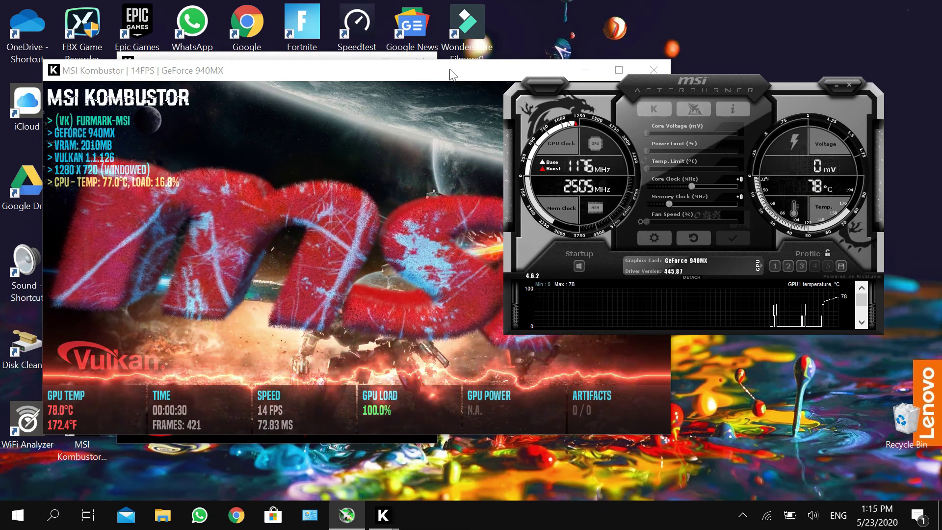
left_click(376, 185)
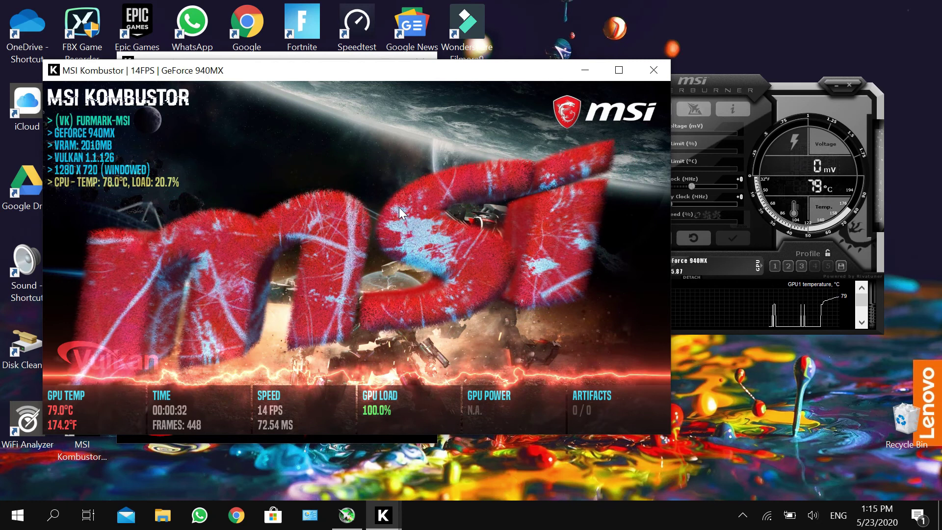
left_click(655, 70)
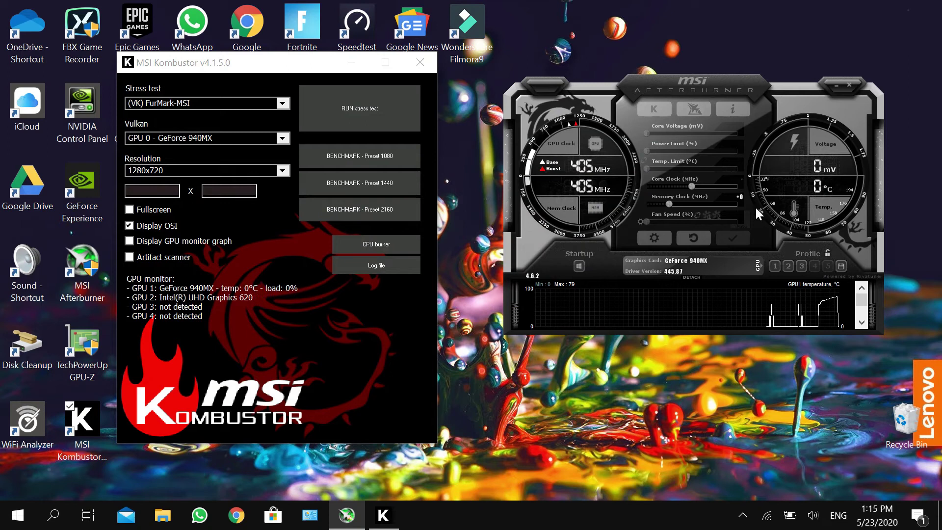
Step: Set Afterburner's core clock offset to +40 MHz and memory clock offset to +100 MHz, and apply the overclock
type("40")
key("Return")
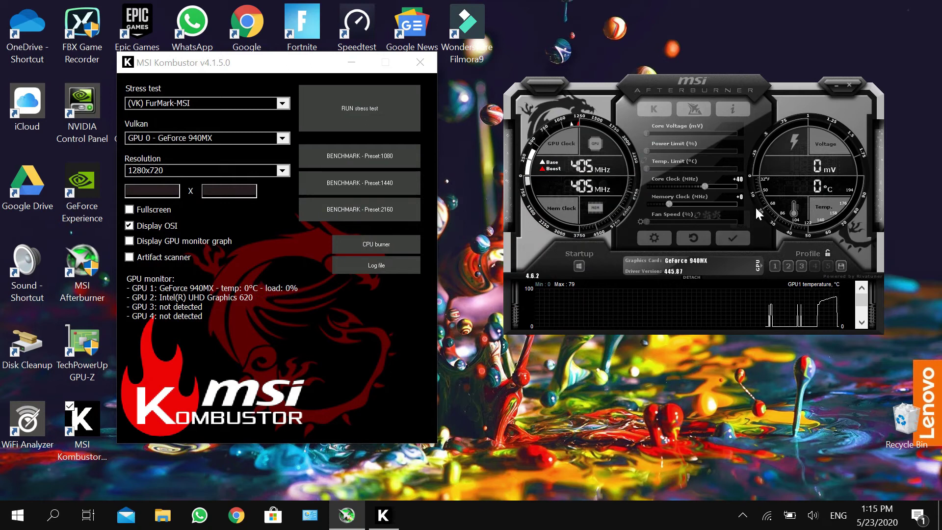
left_click(735, 196)
type("100")
left_click(668, 207)
left_click(741, 183)
left_click(738, 195)
type("100")
key("Return")
left_click(743, 239)
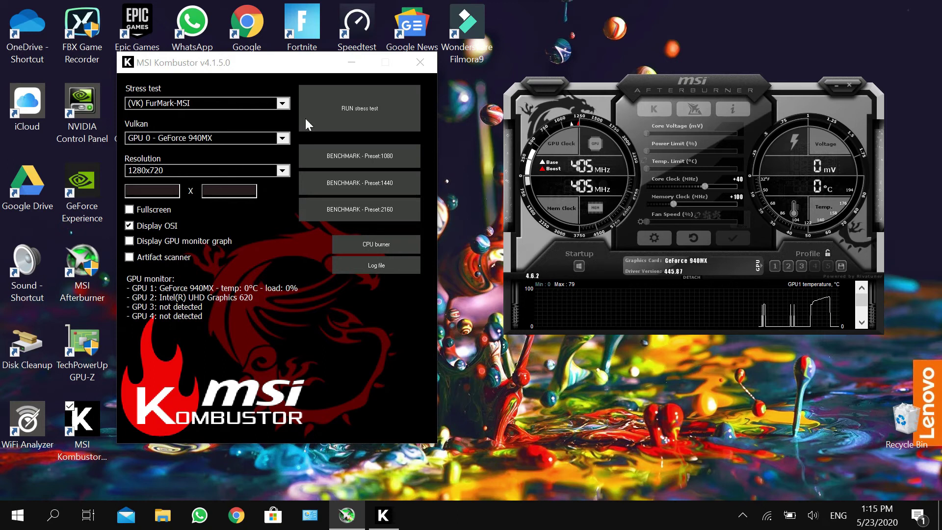
Step: Launch TechPowerUp GPU-Z with Kombustor out of the way, compare the boost clock with its default, and close GPU-Z
left_click(352, 62)
double_click(82, 346)
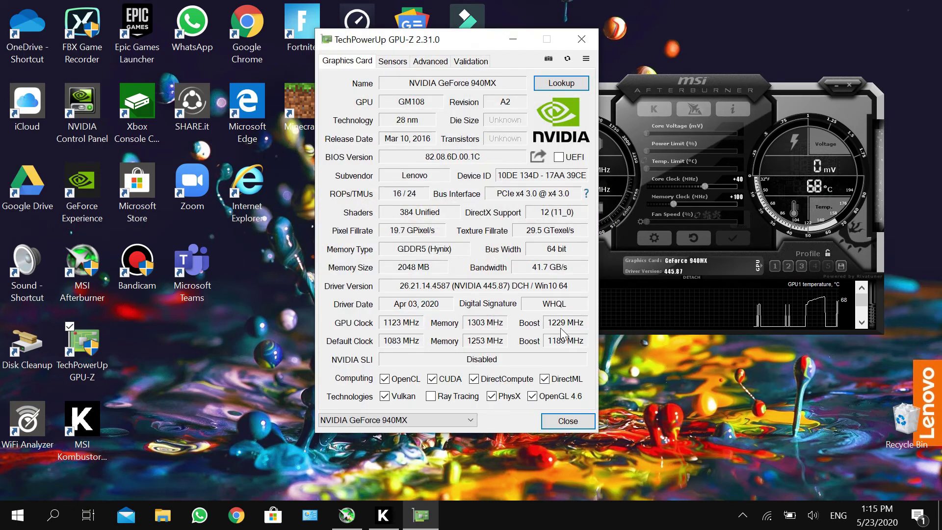
mouse_move(563, 336)
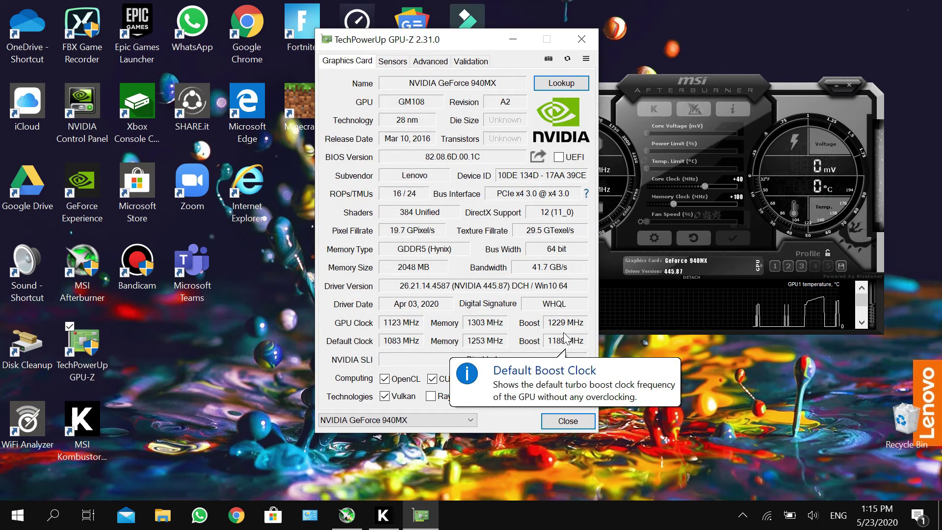
mouse_move(561, 319)
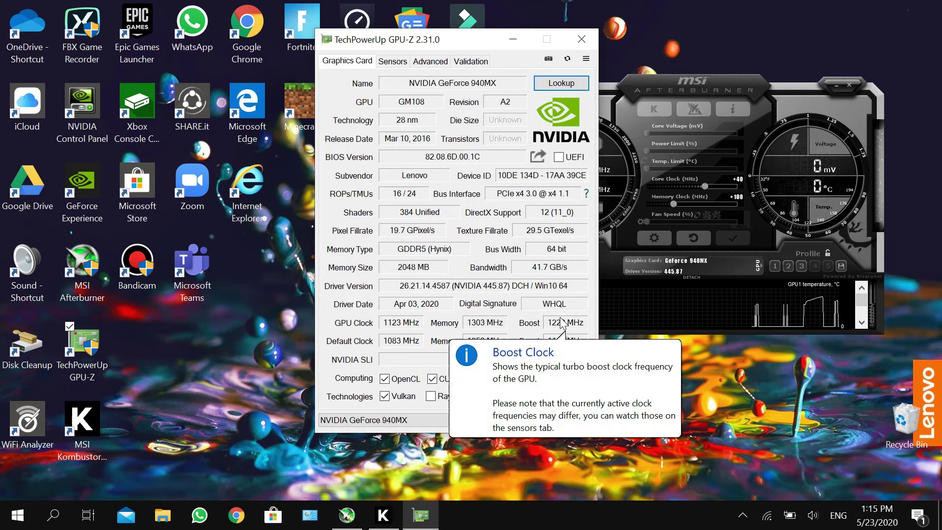
left_click(568, 427)
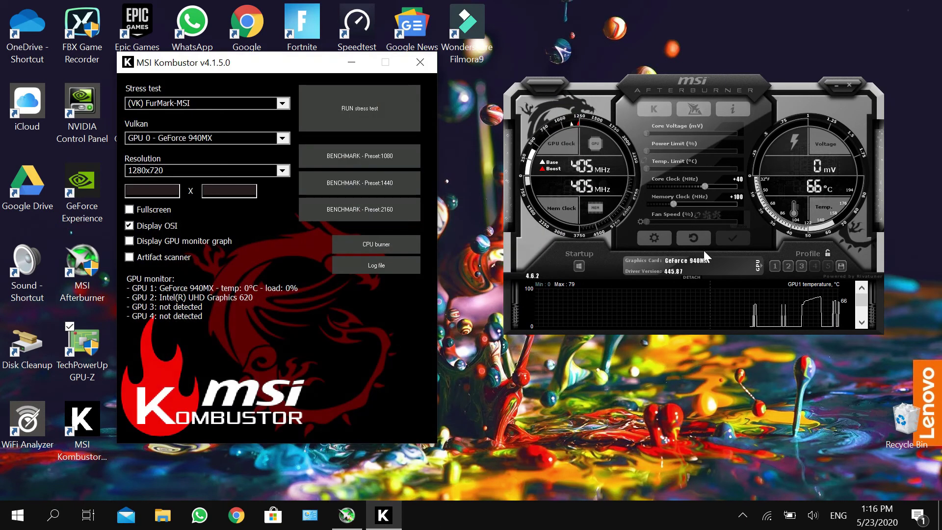
Step: Enter a core clock offset of +80 MHz and a memory clock offset of +200 MHz in Afterburner
left_click(737, 181)
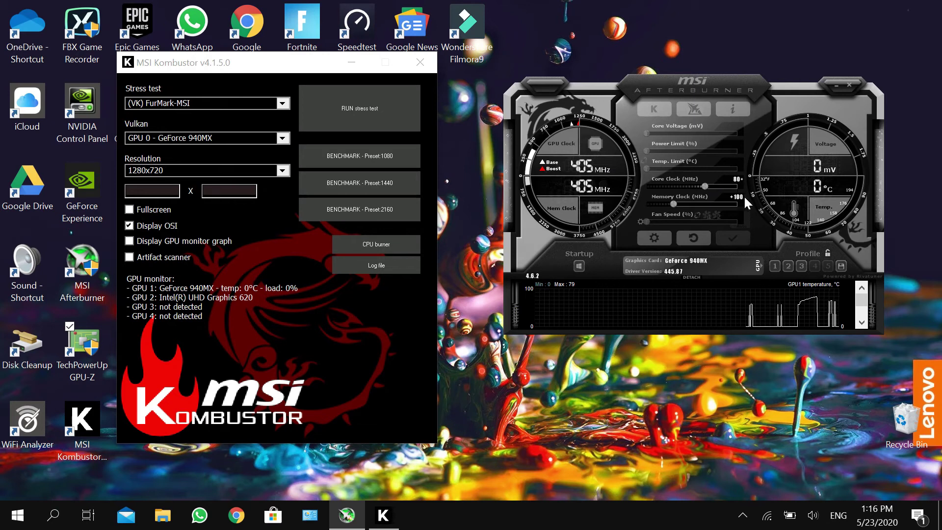
key("Return")
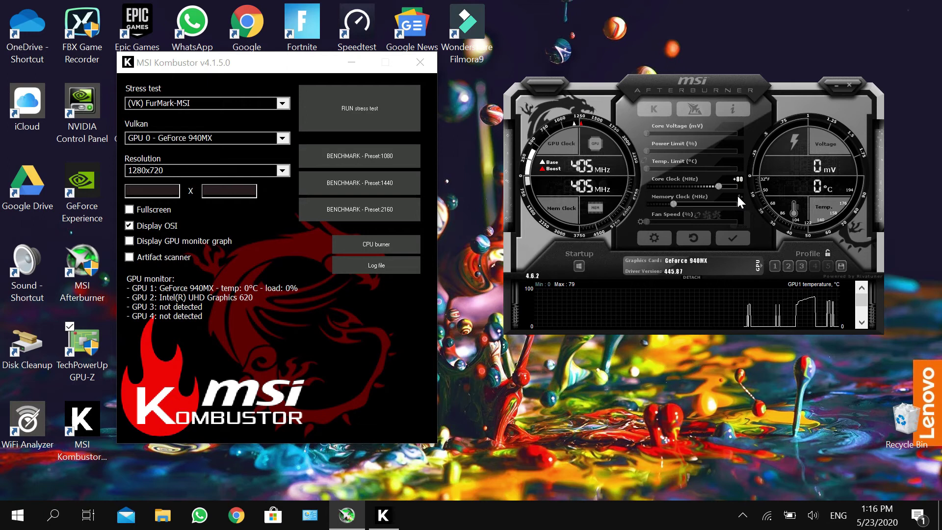
type("200")
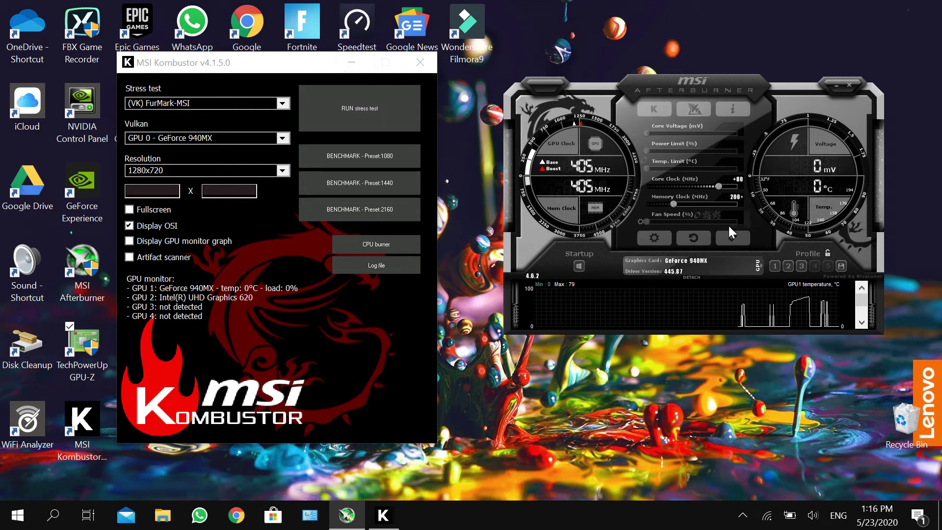
Step: Load and apply Afterburner's saved profile 1, and load profiles 2 and 3 in turn
left_click(697, 239)
left_click(776, 266)
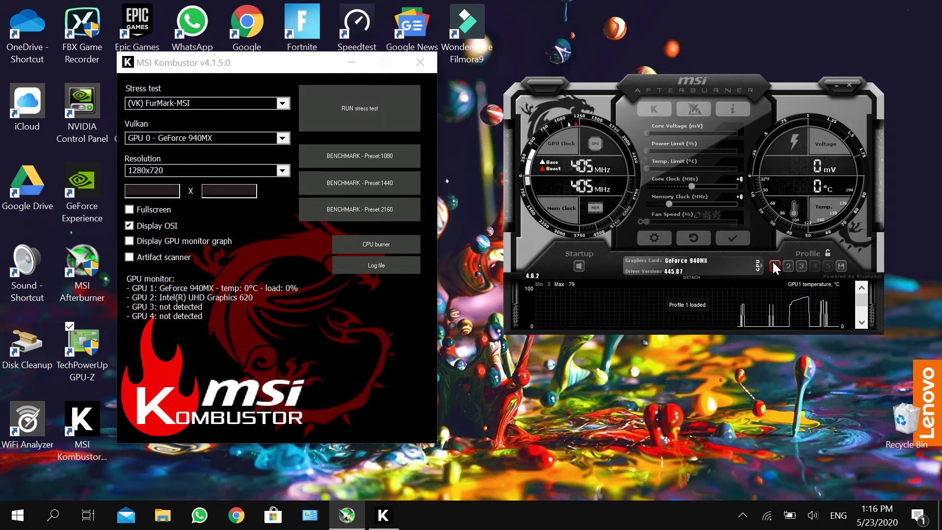
left_click(733, 241)
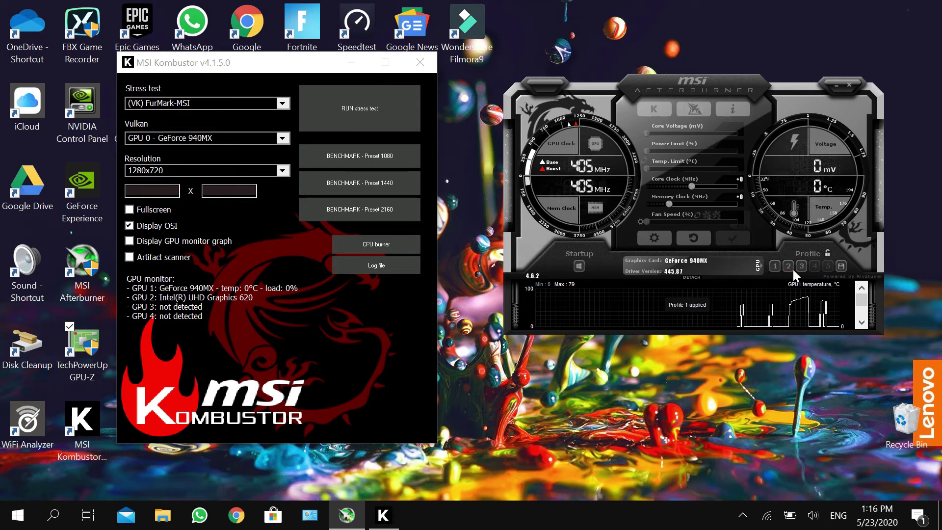
left_click(790, 267)
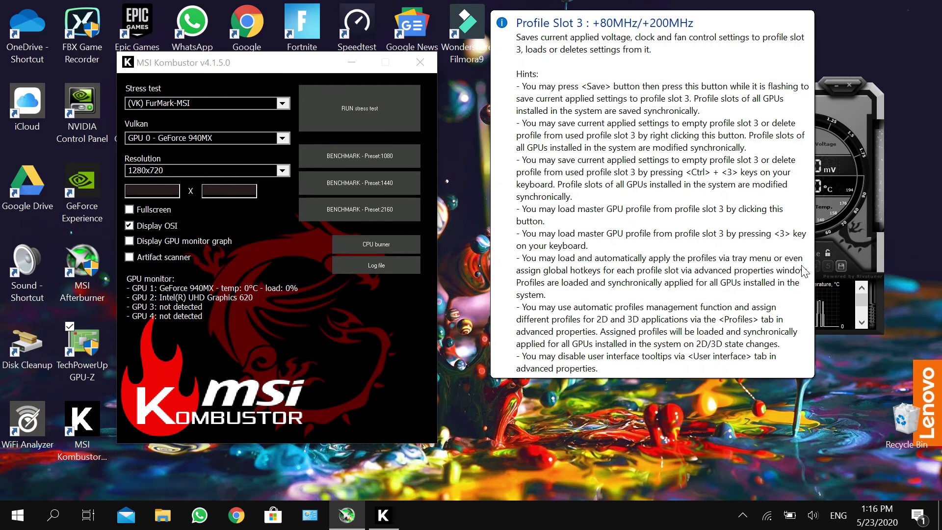
left_click(802, 267)
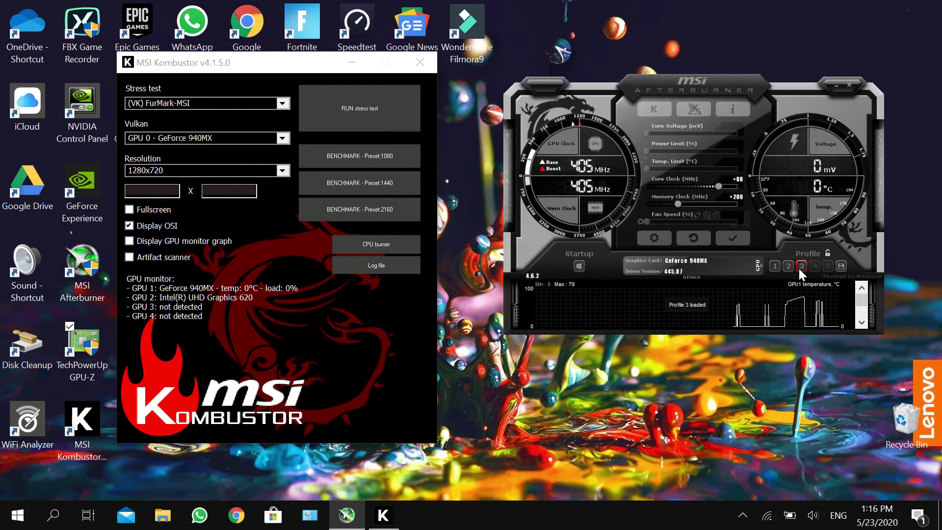
Step: Apply Afterburner's loaded profile 3, run Kombustor's (VK) FurMark-MSI stress test at 1280x720 in a window, and end the test
mouse_move(736, 201)
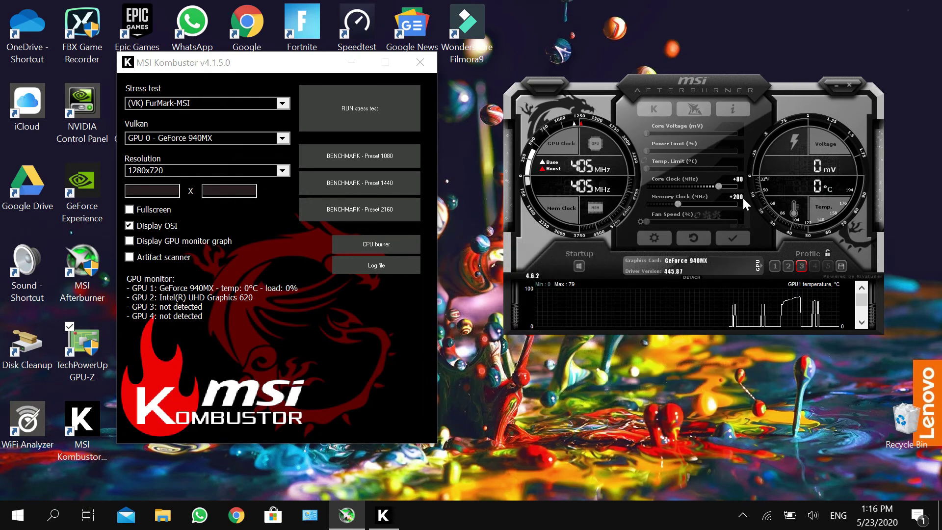
left_click(741, 234)
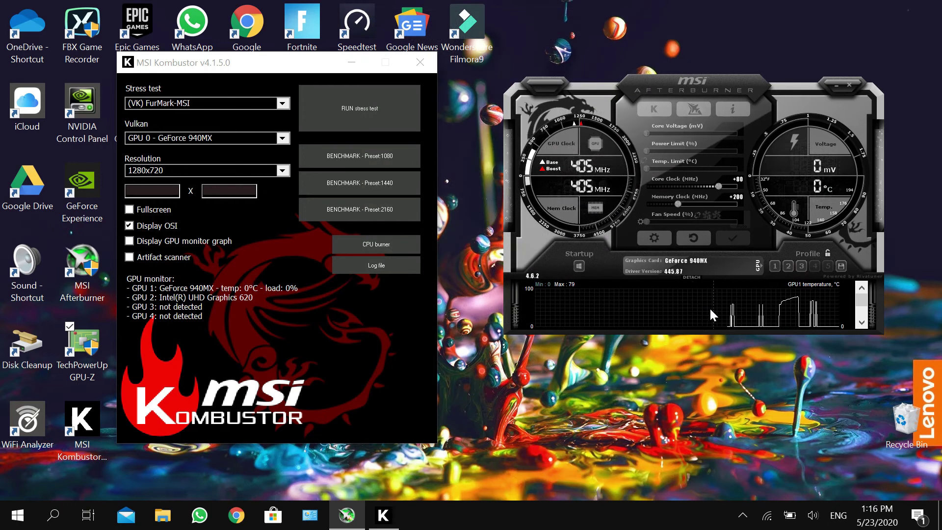
left_click(355, 116)
left_click_drag(373, 92, 273, 53)
left_click(674, 94)
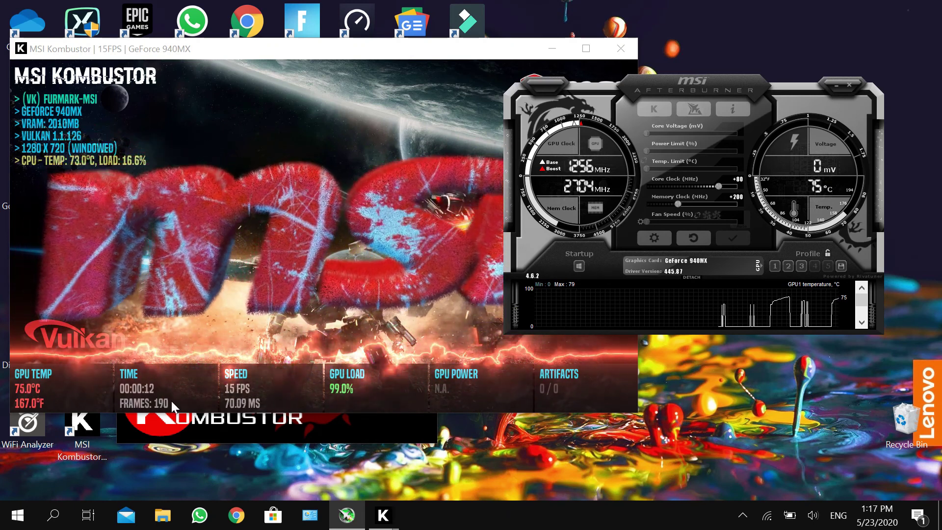
left_click(621, 48)
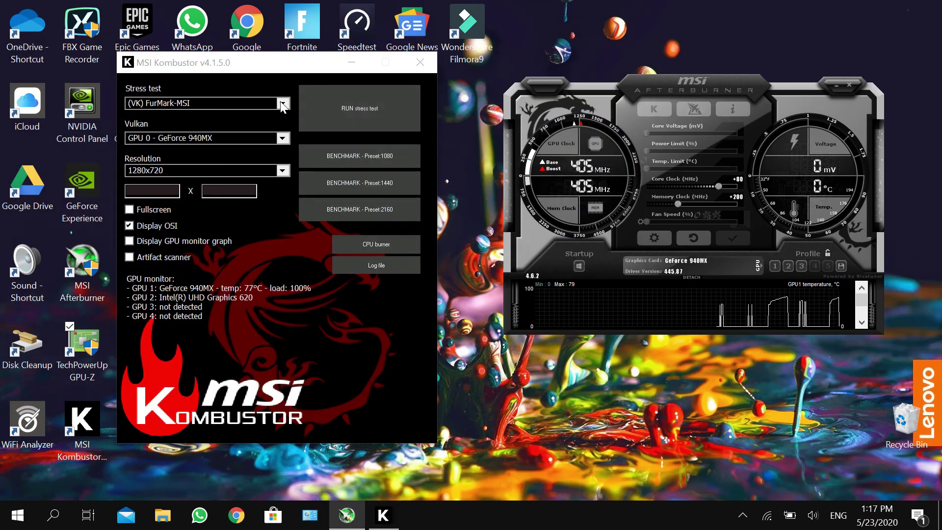
Step: Run Kombustor's (VK) Phong-Donut stress test with its window fully in view, check the GPU readings, and end the test
left_click(282, 103)
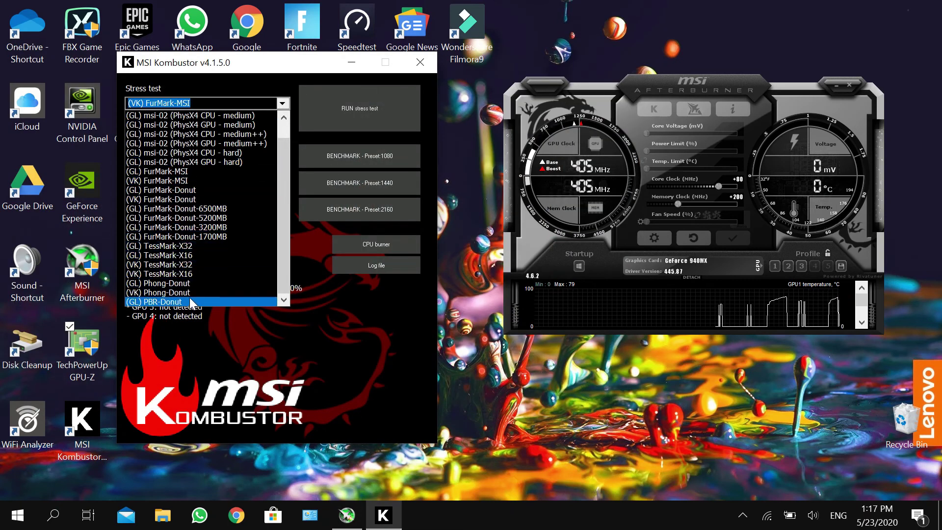
left_click(148, 293)
left_click(340, 120)
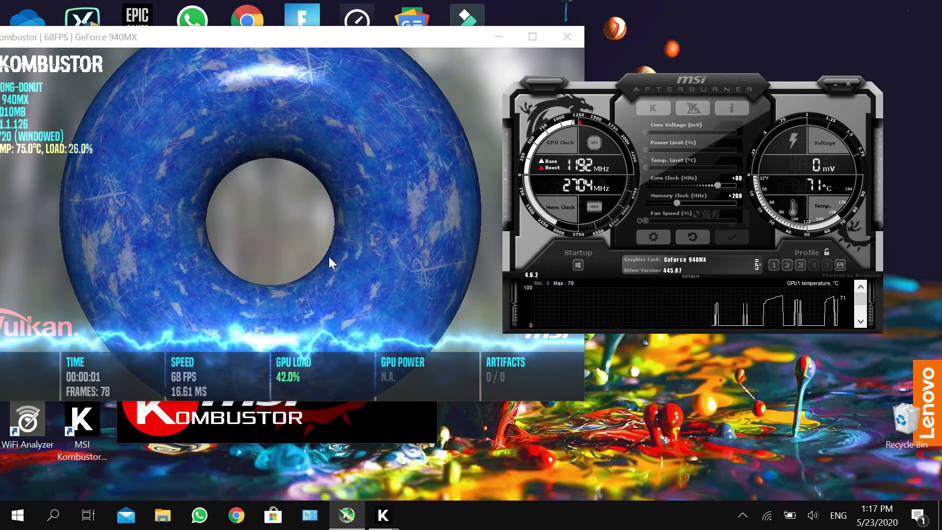
left_click_drag(250, 38, 309, 38)
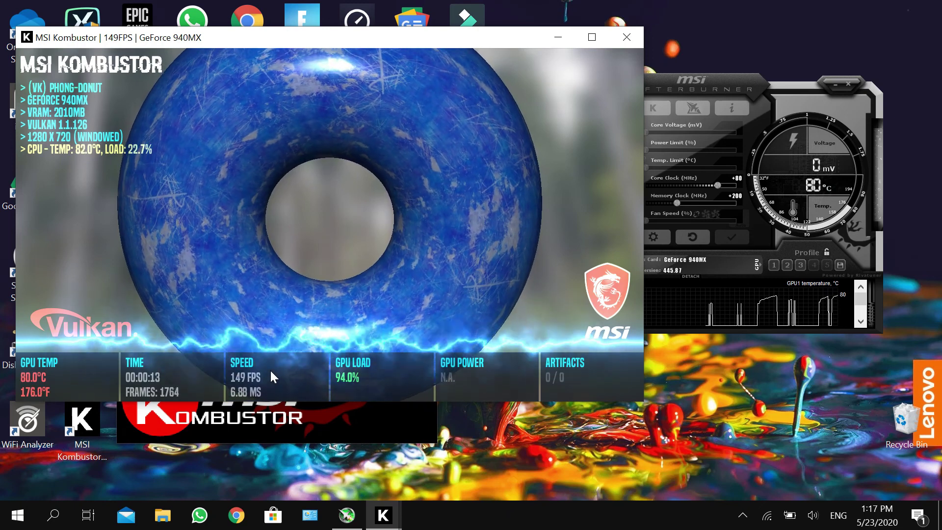
left_click(627, 37)
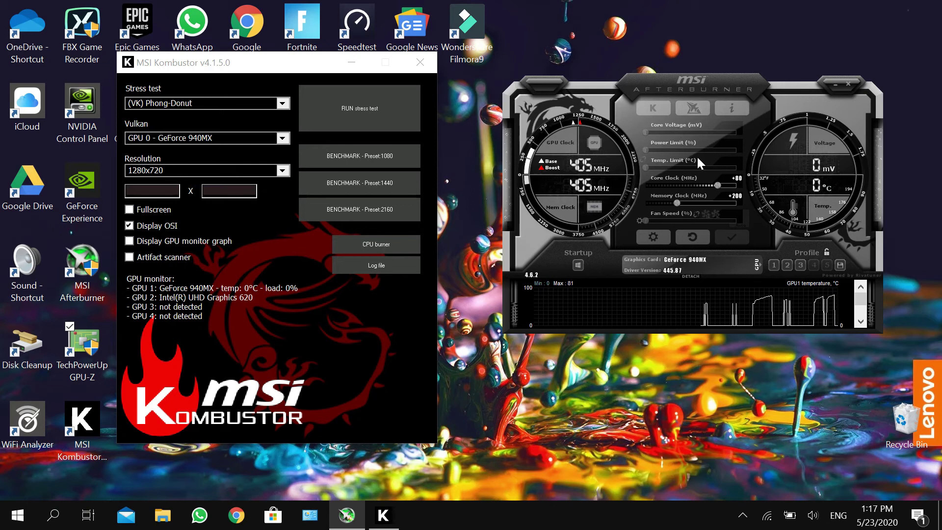
mouse_move(738, 195)
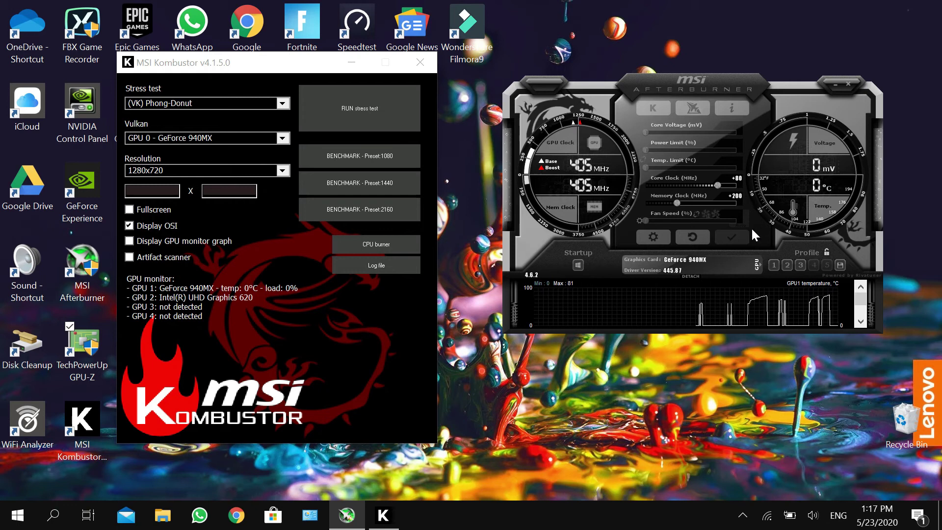
left_click(840, 265)
left_click(798, 265)
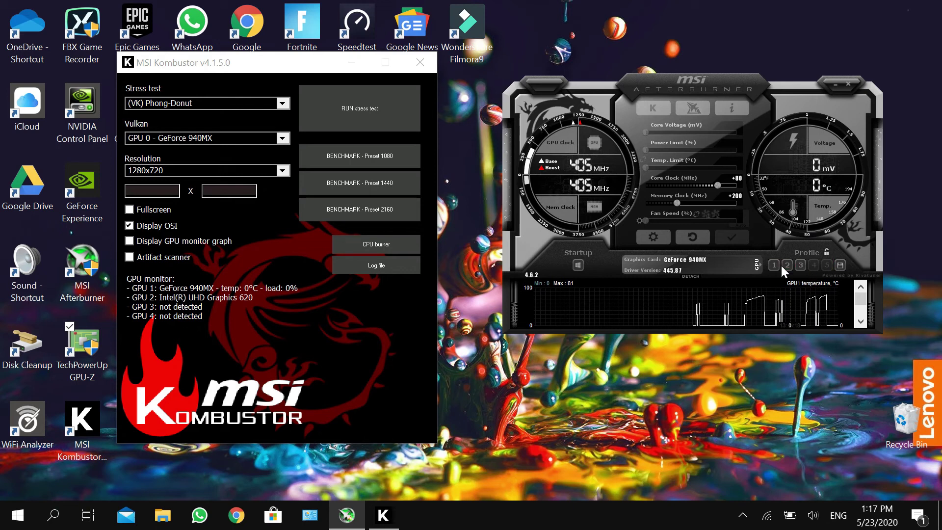
Step: Load profiles 1 and 3 alternately, return to profile 1, and reset Afterburner's clock settings to their defaults
left_click(773, 265)
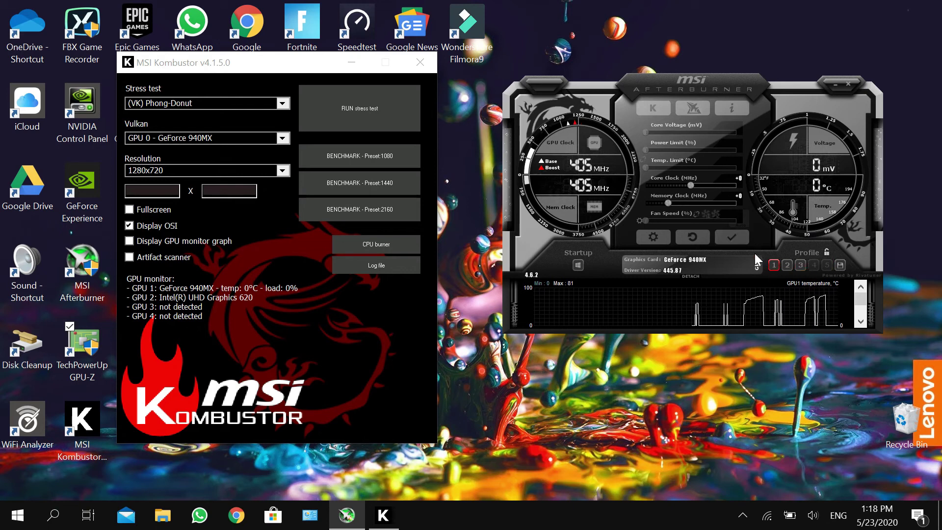
left_click(799, 264)
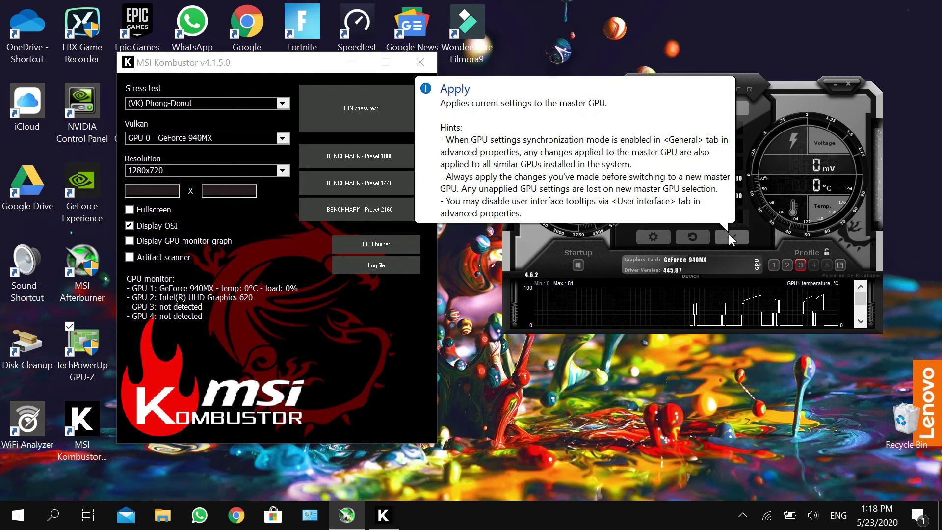
left_click(773, 265)
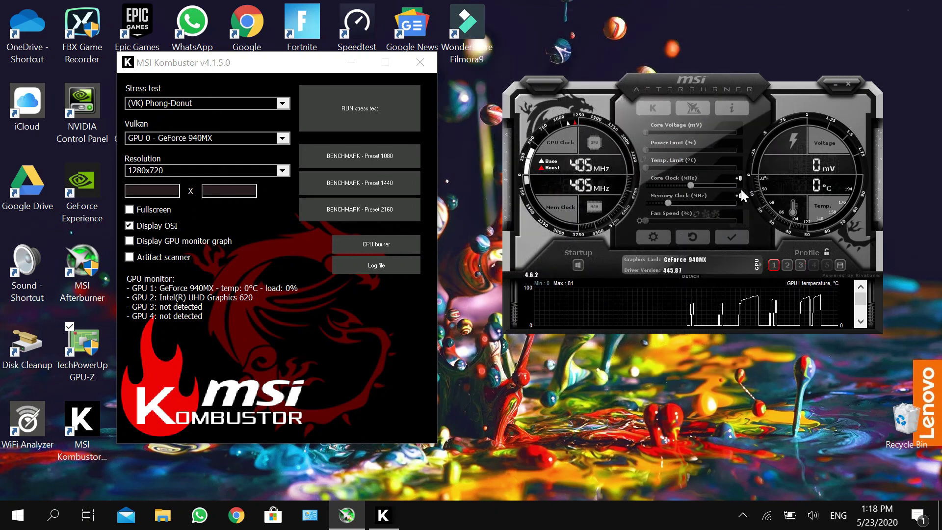
left_click(693, 237)
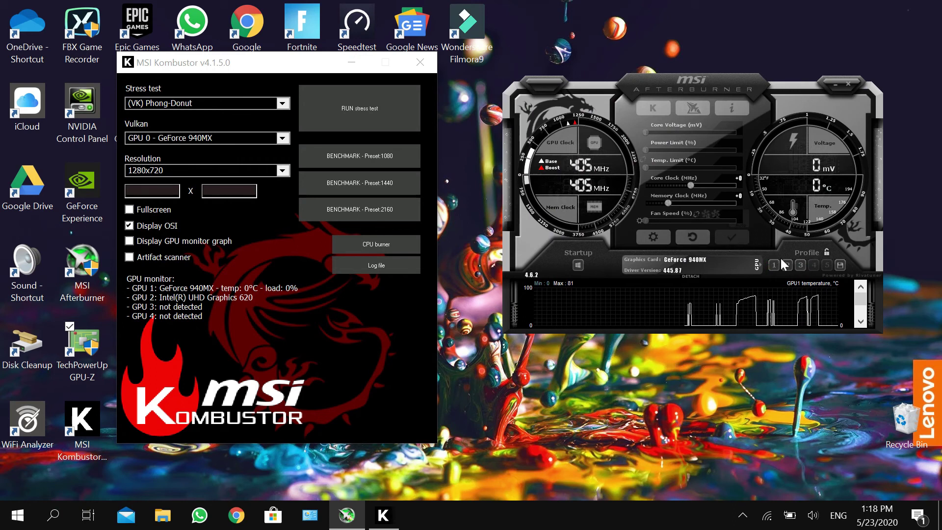
Step: Try to apply Afterburner's saved profiles 3 and 1 alternately, ending with profile 3
left_click(798, 267)
left_click(742, 240)
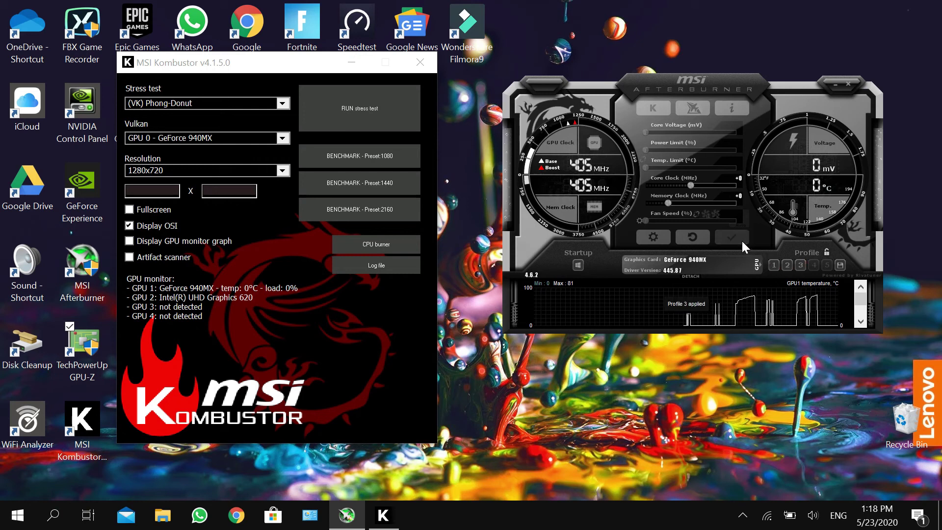
left_click(774, 265)
left_click(745, 240)
left_click(737, 239)
left_click(774, 265)
left_click(742, 235)
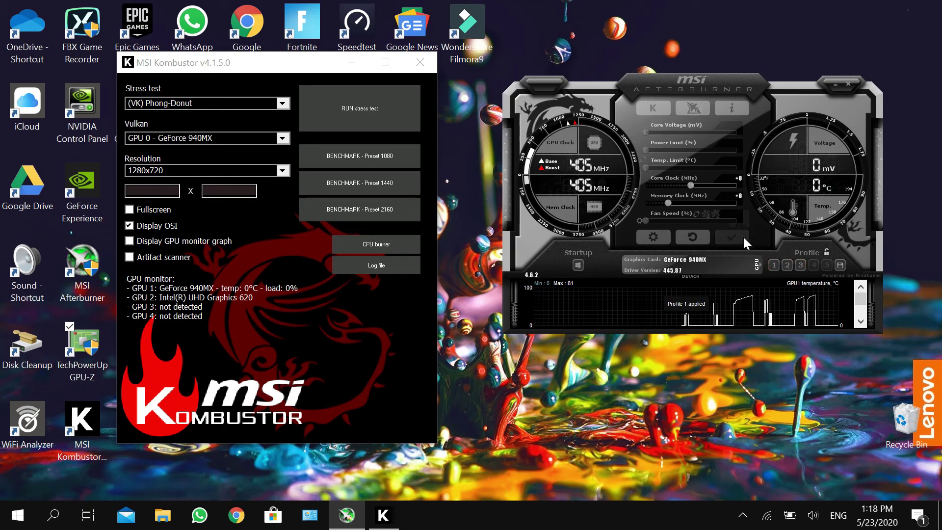
left_click(801, 263)
left_click(737, 235)
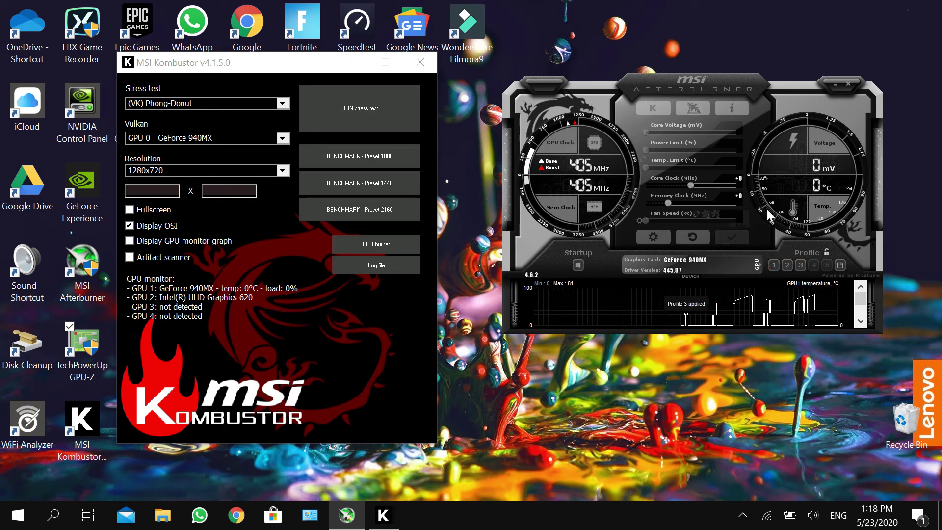
Step: Try to apply the overclock of profile 2, switch back to profile 1, and try profiles 2 and 3 again
left_click(786, 265)
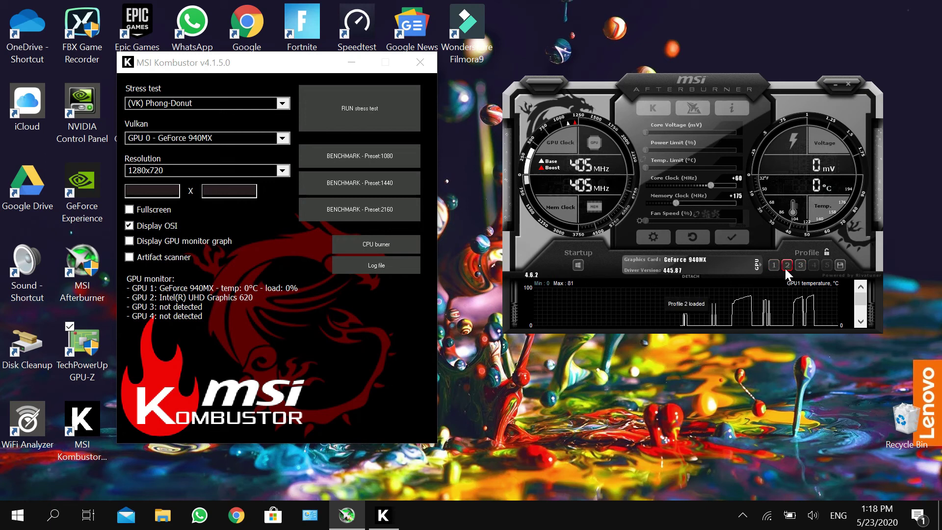
left_click(731, 235)
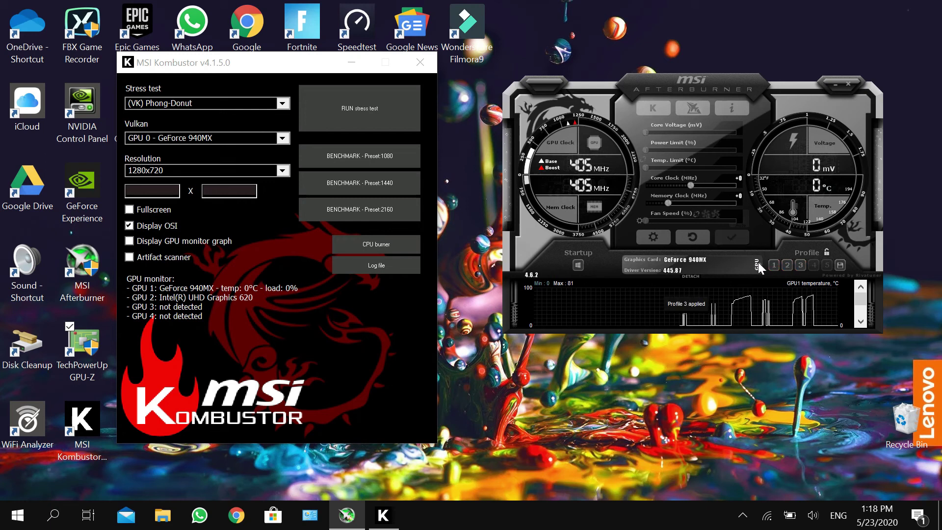
left_click(773, 265)
left_click(722, 240)
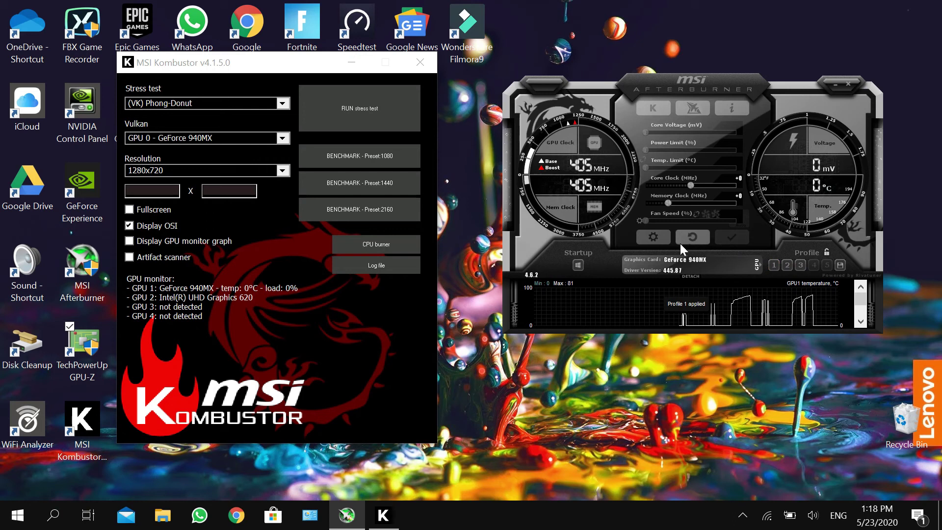
left_click(788, 266)
left_click(728, 241)
left_click(800, 266)
left_click(732, 239)
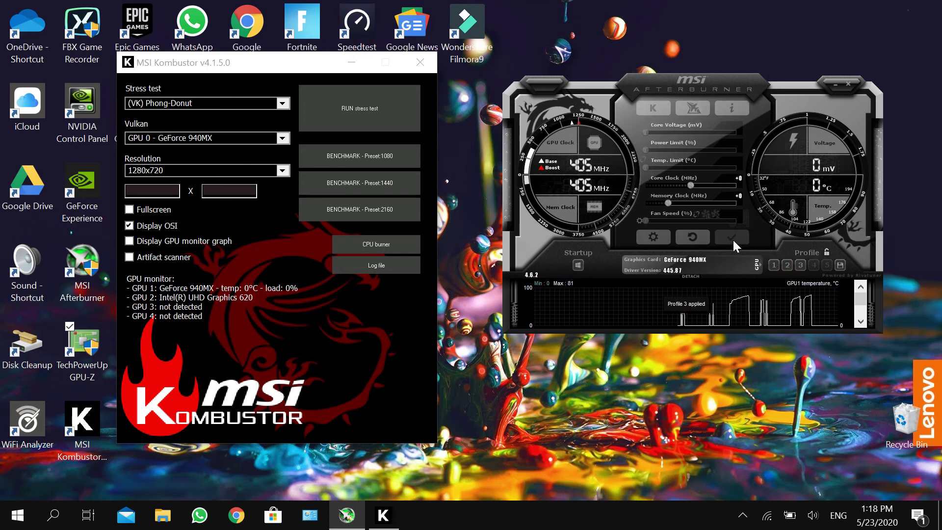
Step: Load profile 1 once more and try again to apply profiles 3 and 2
left_click(748, 238)
left_click(774, 265)
left_click(800, 266)
left_click(739, 240)
left_click(787, 266)
left_click(745, 240)
Step: Restart MSI Afterburner with Kombustor minimised, and choose the 940MX as the graphics card to control
left_click(847, 85)
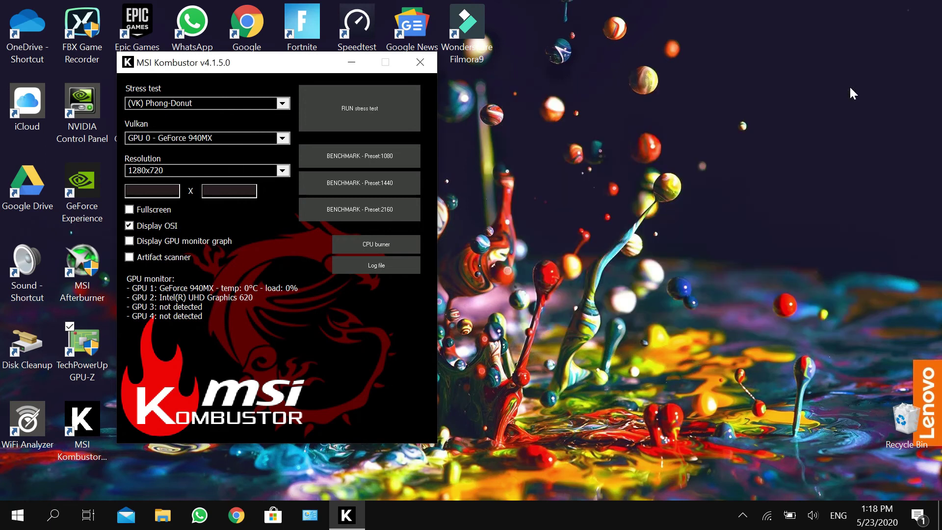
left_click(340, 71)
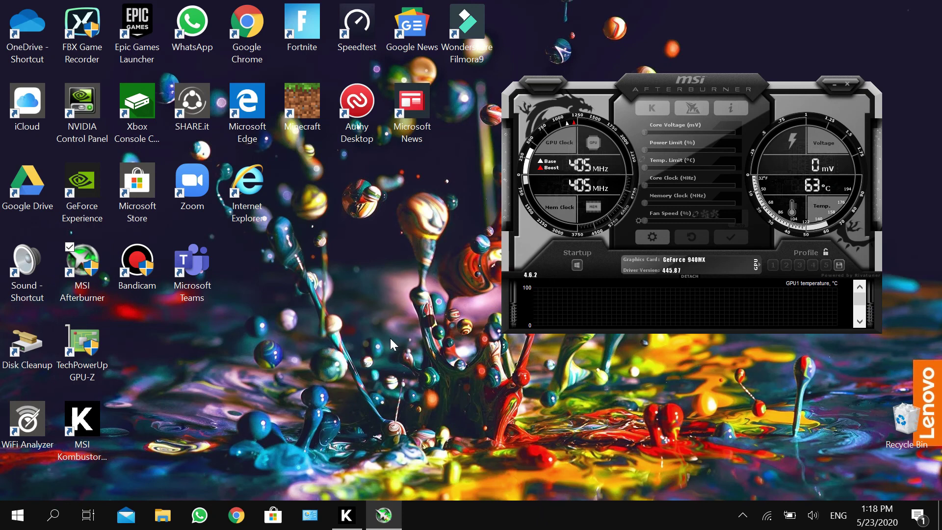
left_click(756, 265)
left_click(768, 242)
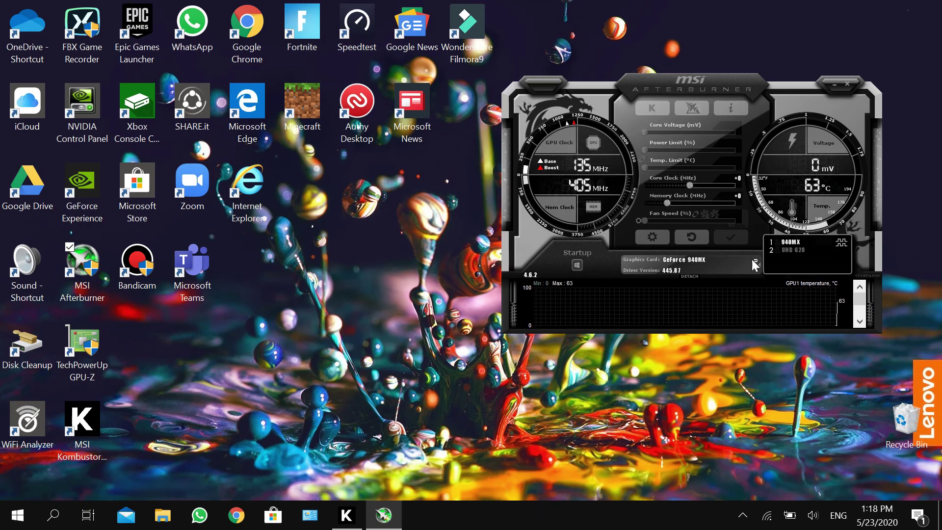
left_click_drag(750, 270, 754, 271)
left_click(763, 270)
Step: Apply Afterburner's profiles 1, 2 and 3 in turn, leaving profile 3's +80 MHz core and +200 MHz memory offsets active
left_click(776, 265)
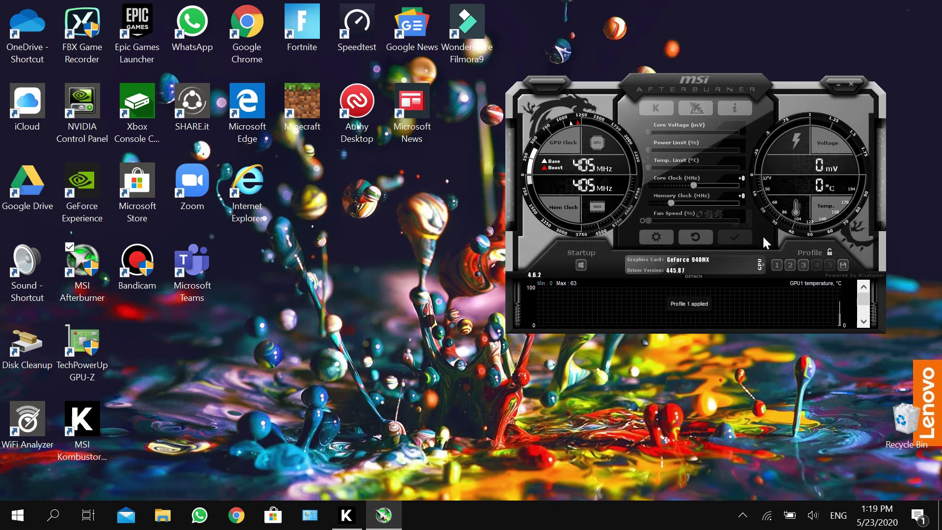
left_click(789, 264)
left_click(744, 238)
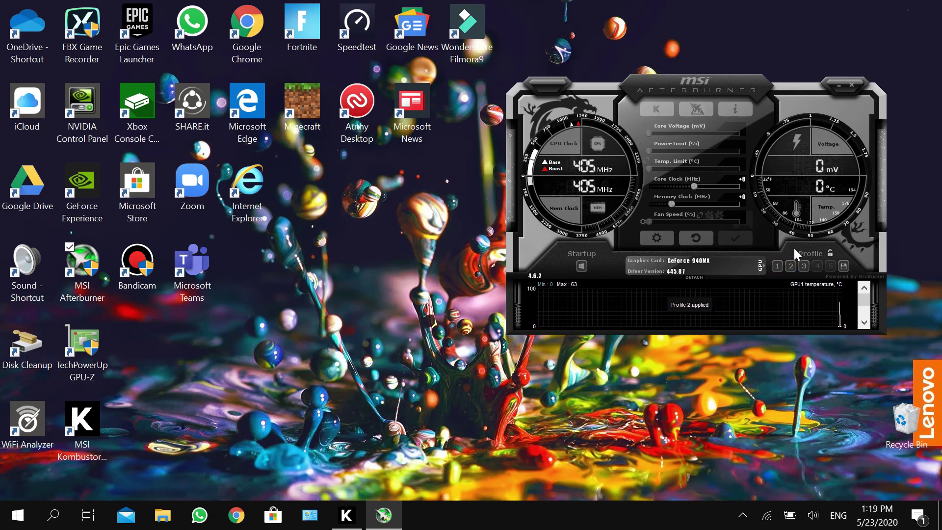
left_click(803, 268)
left_click(737, 236)
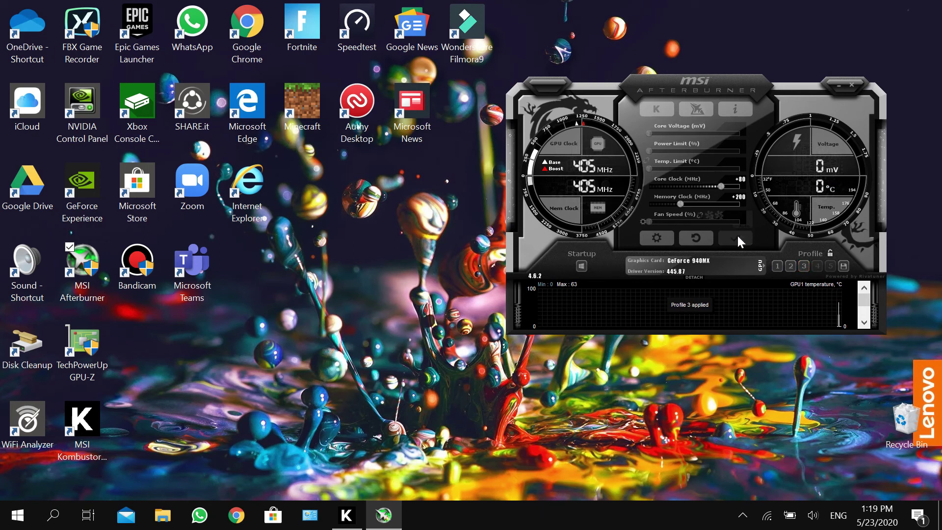
Step: Launch TechPowerUp GPU-Z, compare the overclocked boost clock with its default, and close GPU-Z
left_click(481, 293)
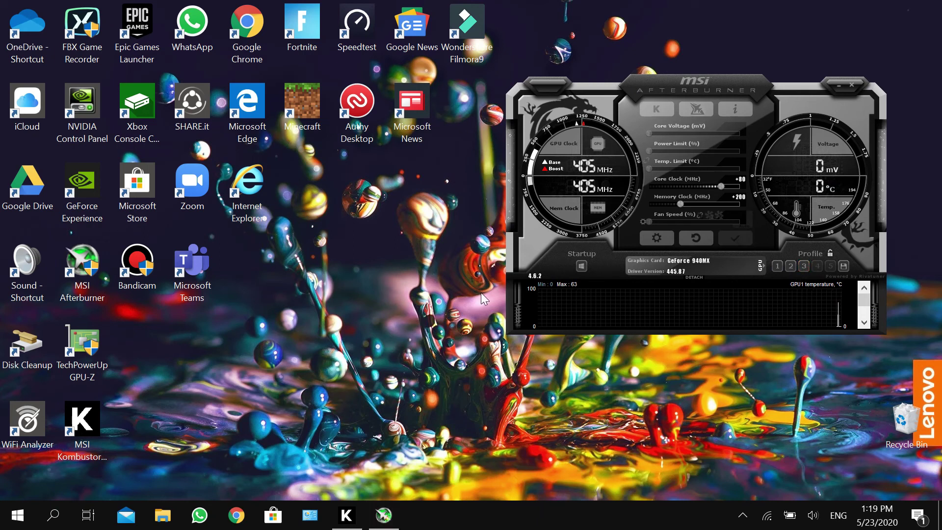
double_click(93, 343)
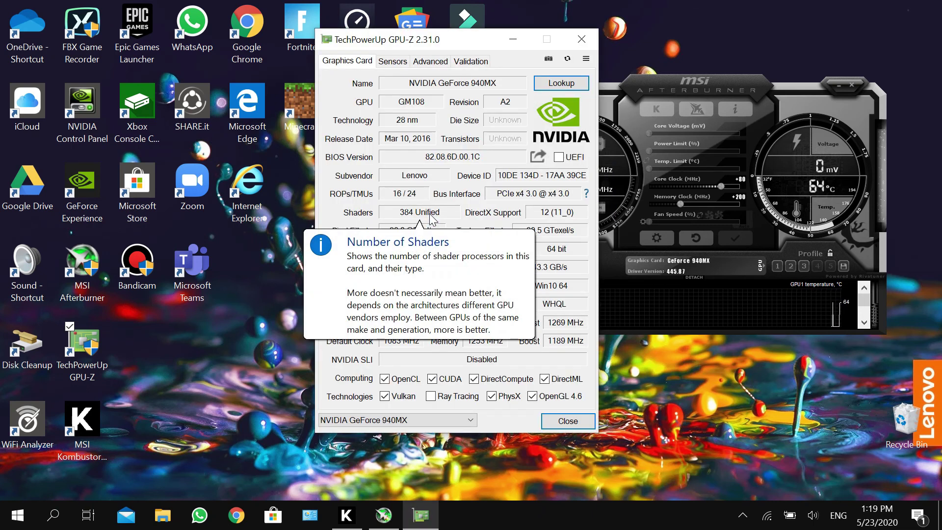
mouse_move(575, 326)
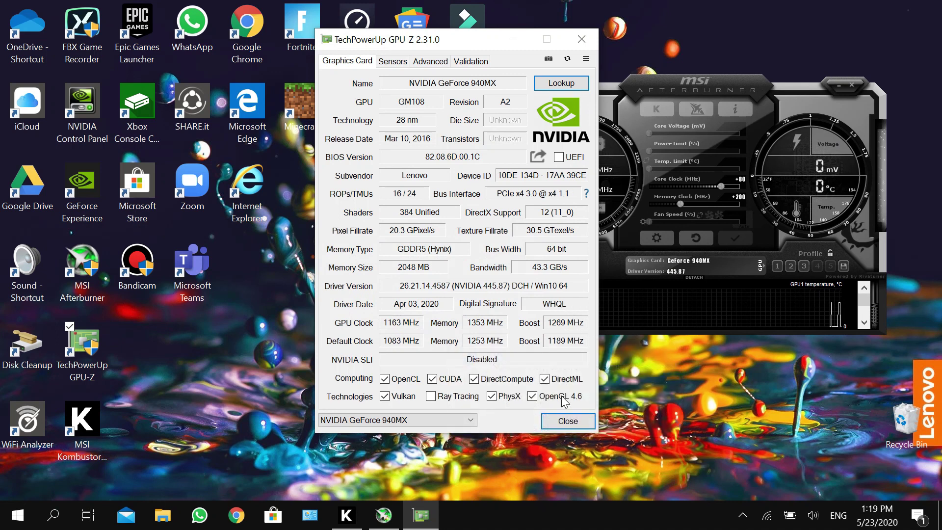
left_click(568, 421)
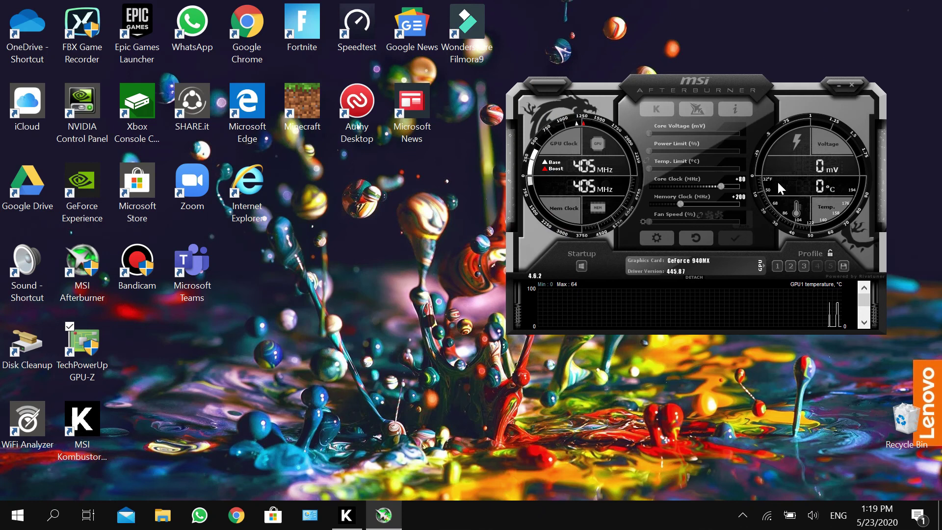
left_click(778, 266)
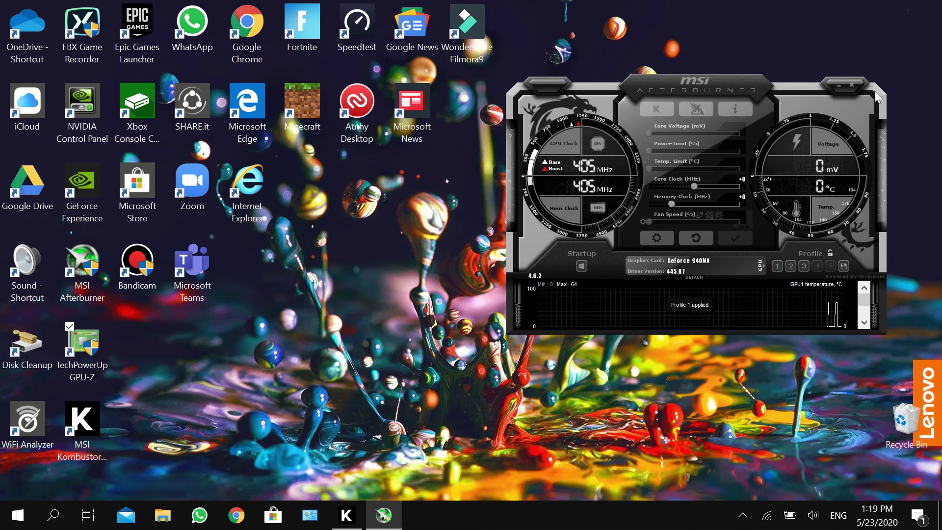
left_click(851, 85)
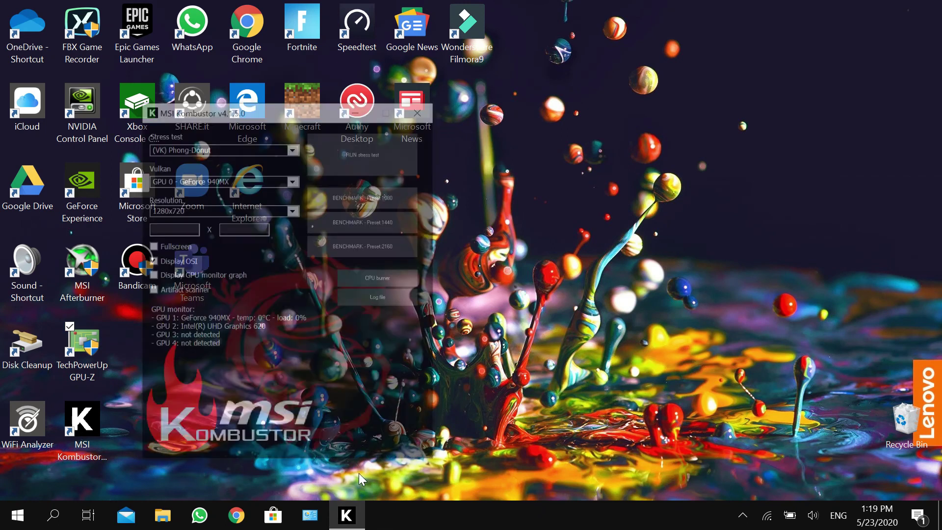
left_click(423, 62)
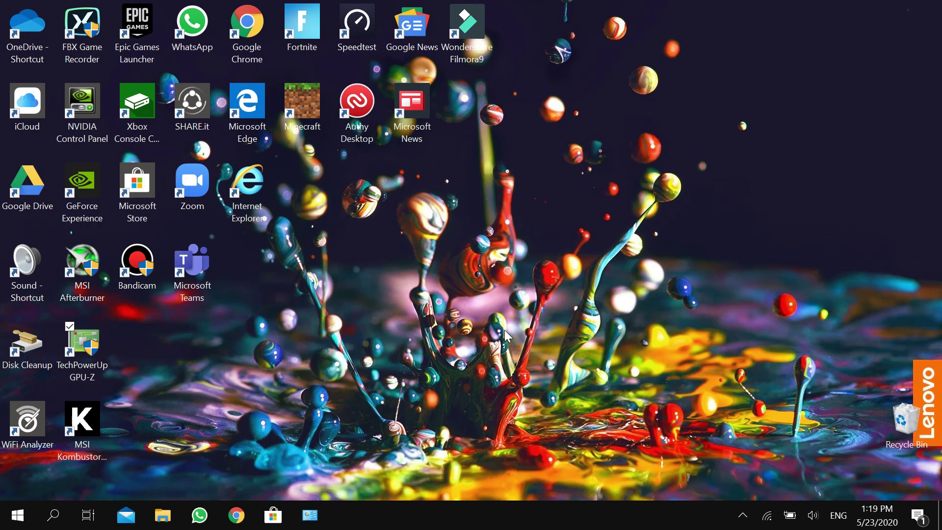
Step: Open YouTube in Chrome, search for "han speeches", and open the Han Speeches channel page
left_click(235, 515)
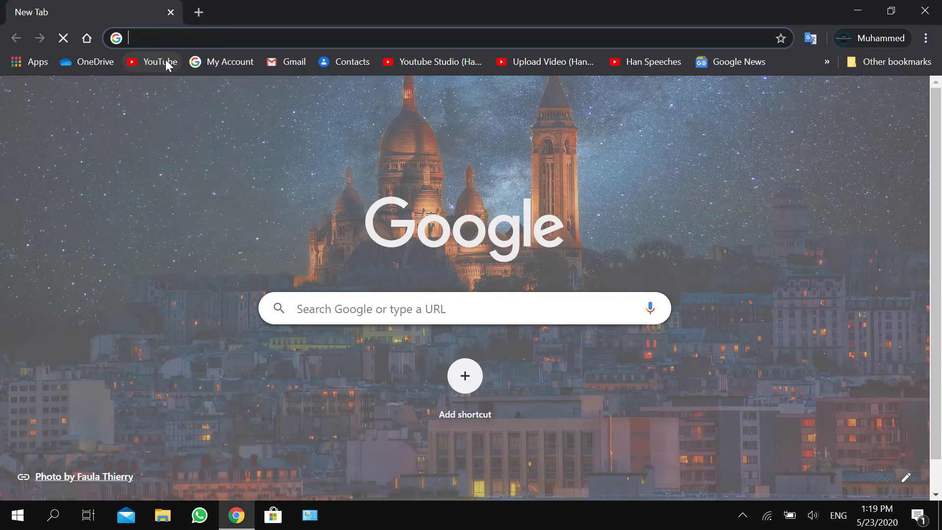
left_click(165, 62)
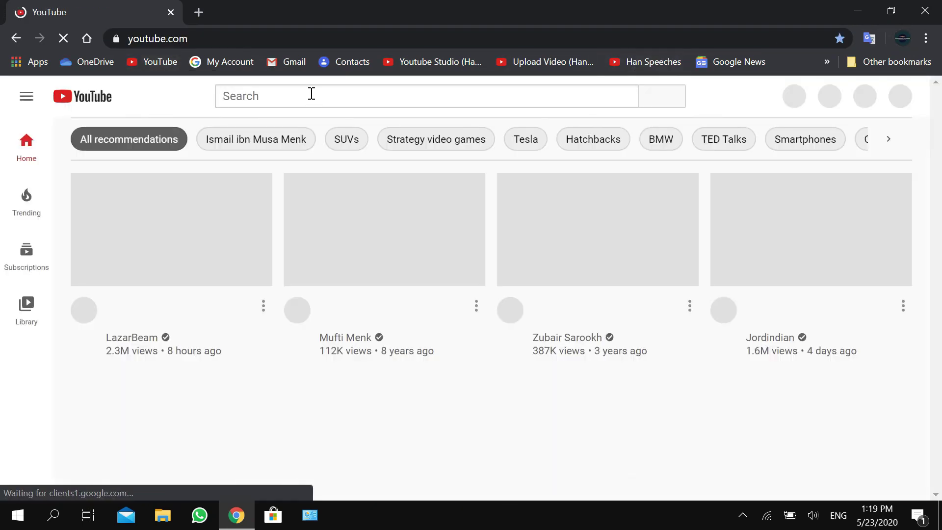
left_click(312, 93)
type("han speeches")
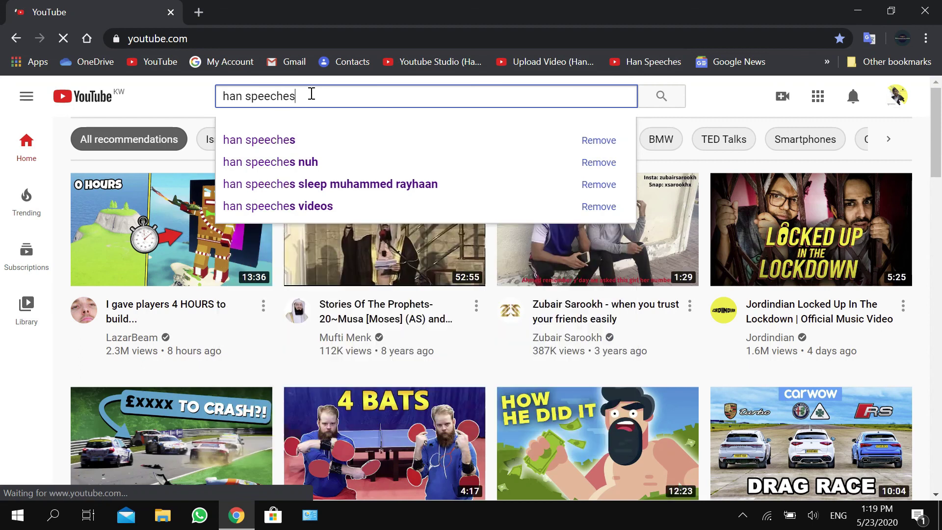
key("Return")
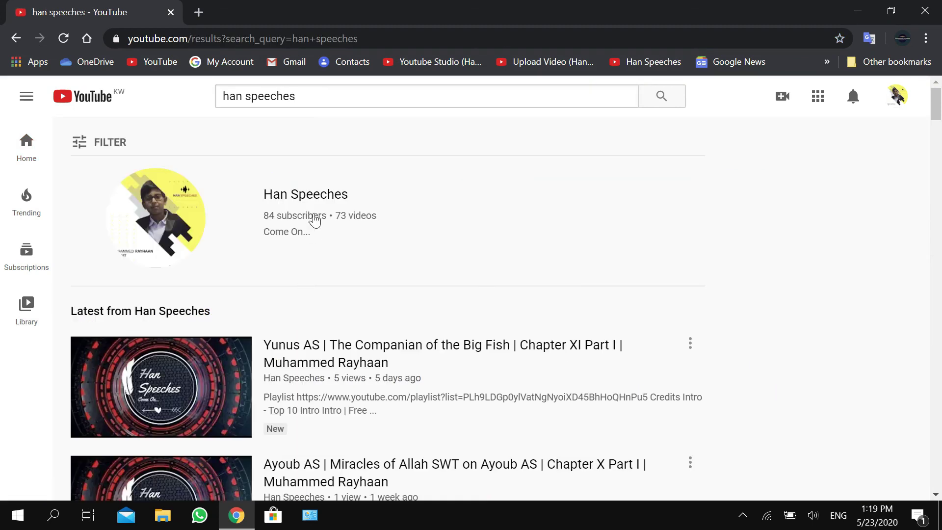
left_click(315, 221)
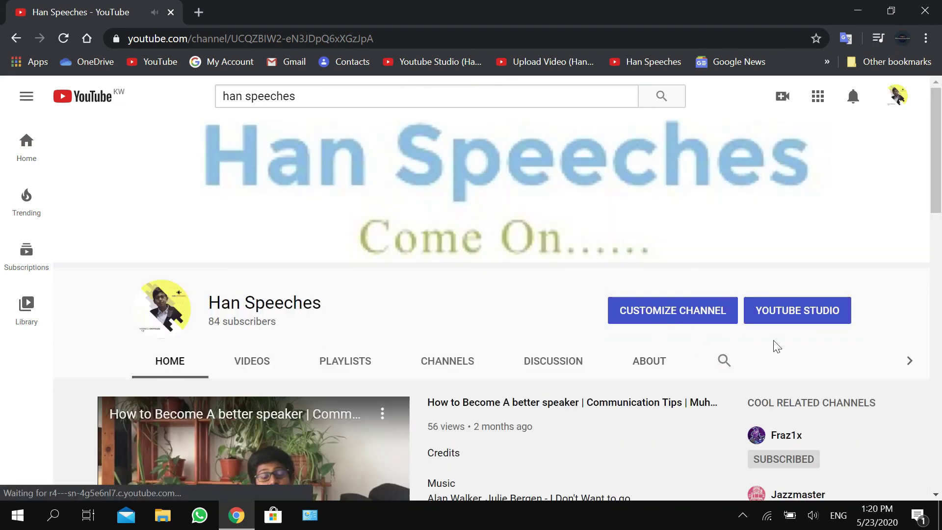
Step: Pause the channel's featured video and look over the home page, including its uploads and created playlists
scroll(777, 346, "down", 5)
scroll(311, 244, "up", 2)
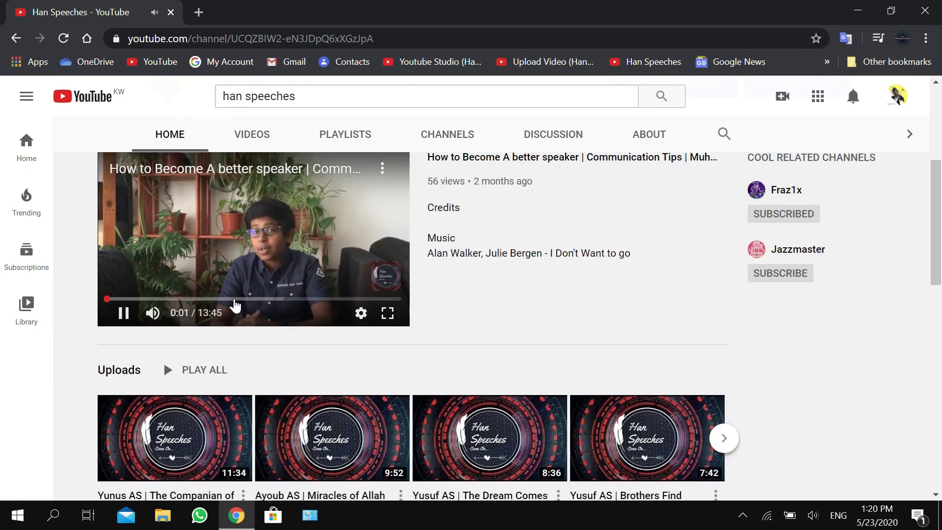
left_click(121, 316)
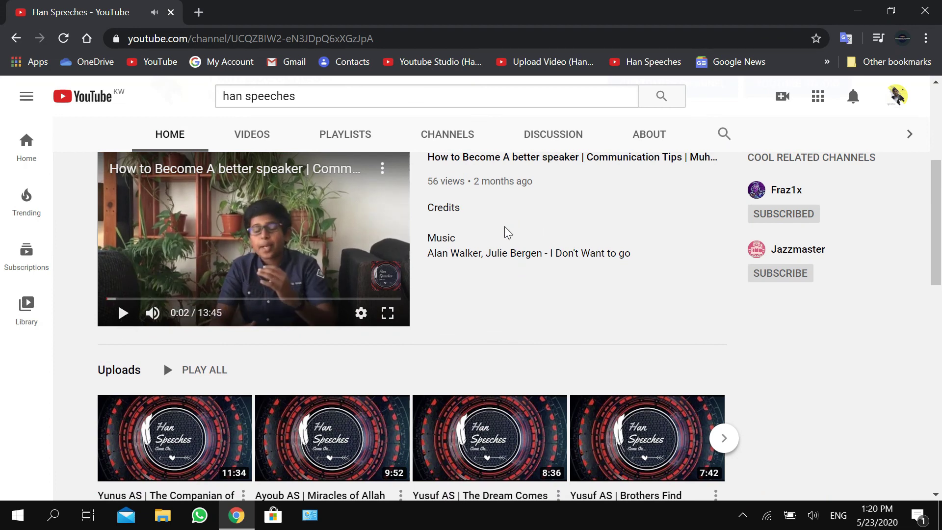
scroll(834, 255, "up", 2)
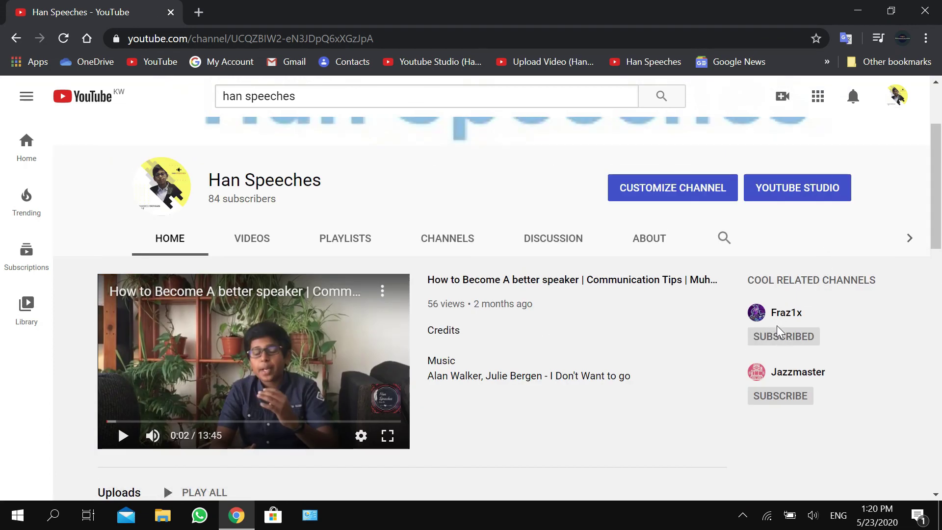
mouse_move(330, 400)
scroll(358, 394, "up", 2)
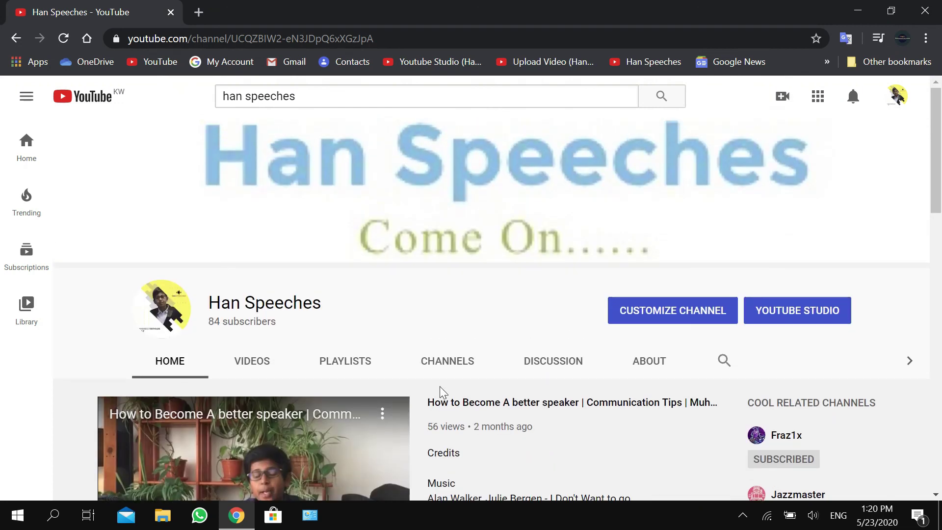
scroll(440, 387, "down", 5)
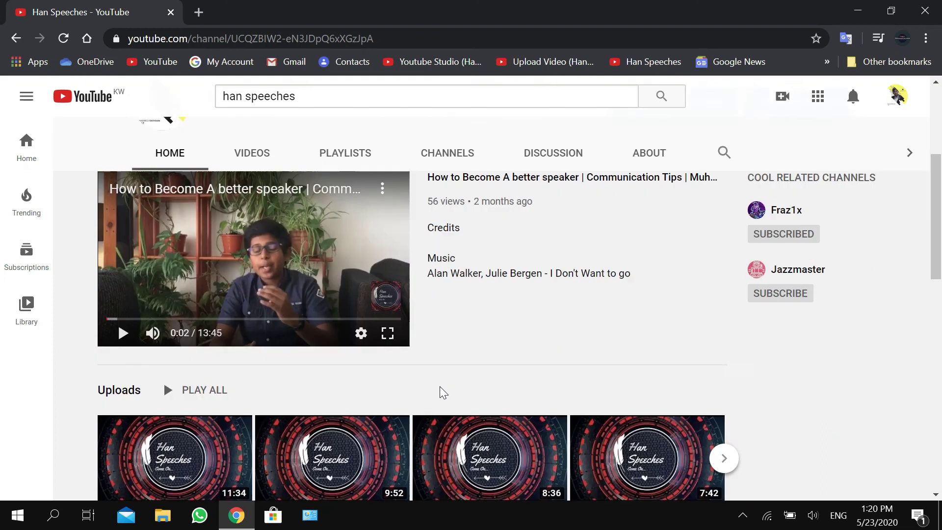
scroll(440, 391, "down", 2)
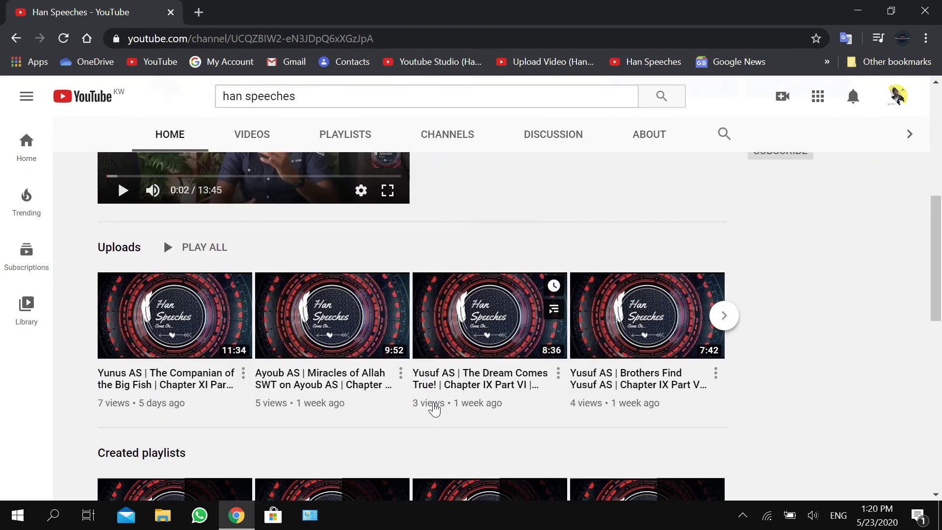
scroll(530, 289, "up", 5)
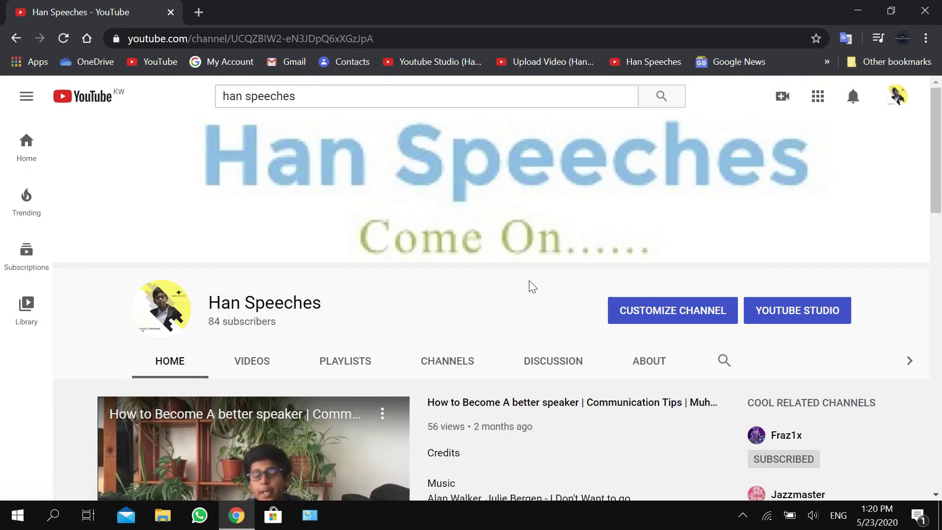